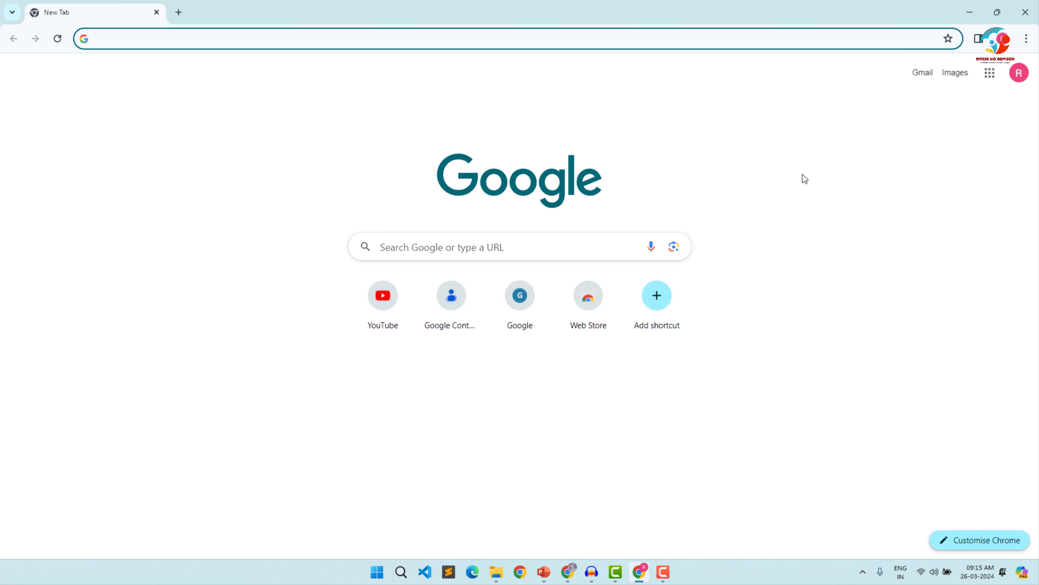
- Open bitly.com and get started with the Free plan from its pricing page
left_click(249, 287)
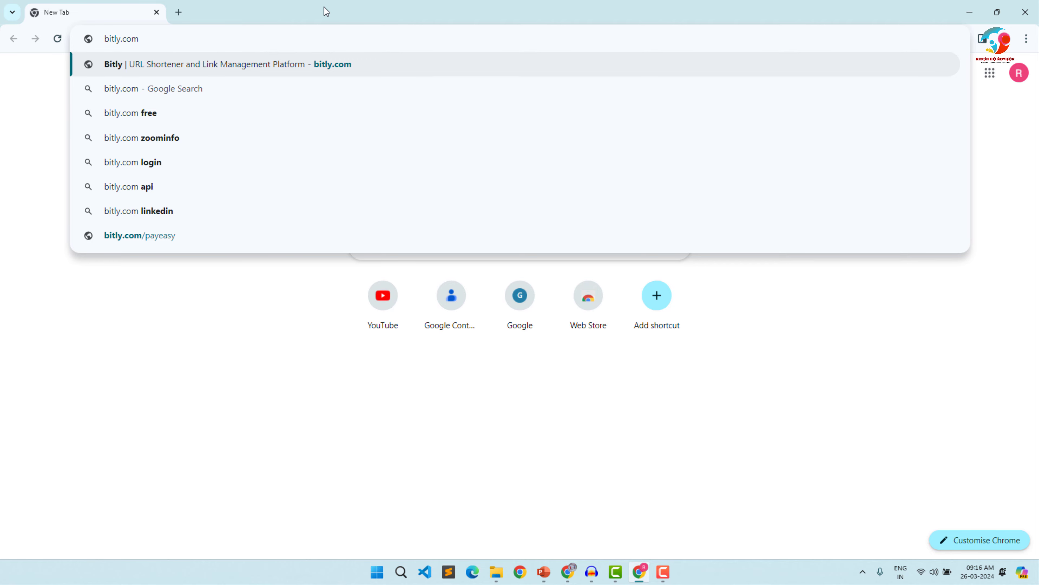
key("Return")
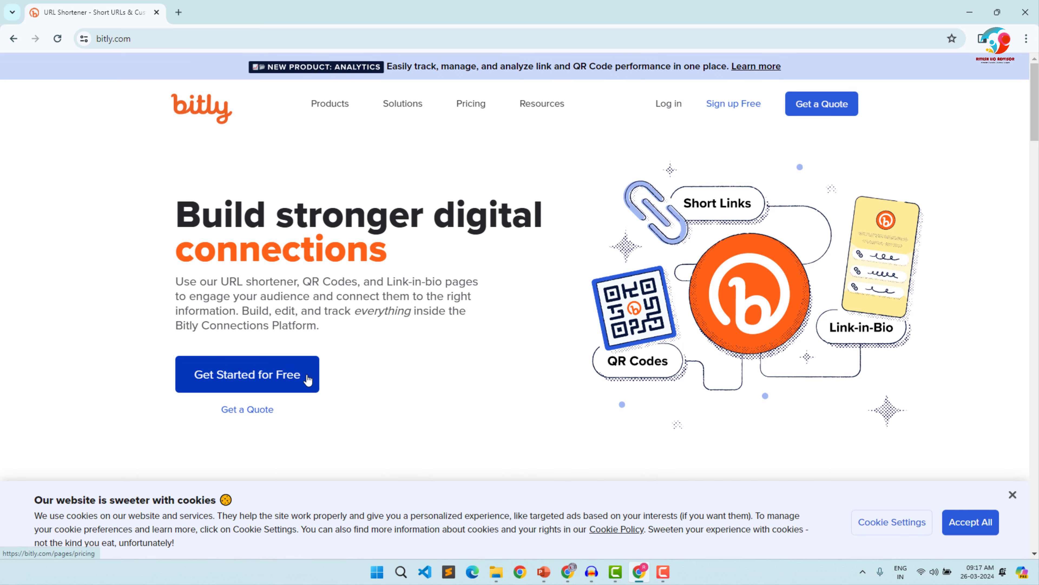
left_click(257, 384)
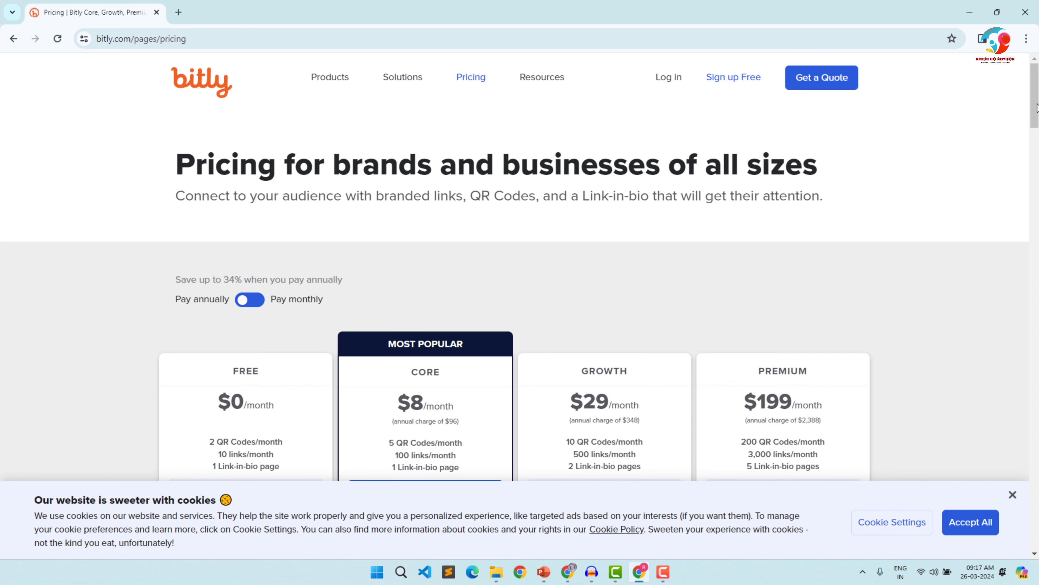
mouse_move(1037, 107)
left_mouse_down()
mouse_move(1036, 138)
mouse_move(1035, 125)
left_mouse_up()
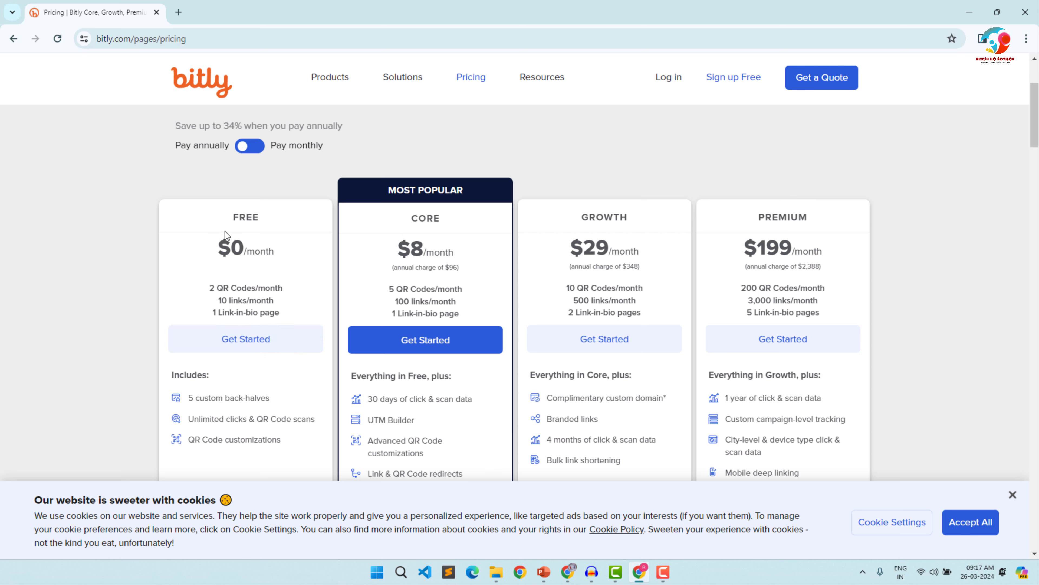
left_click(227, 348)
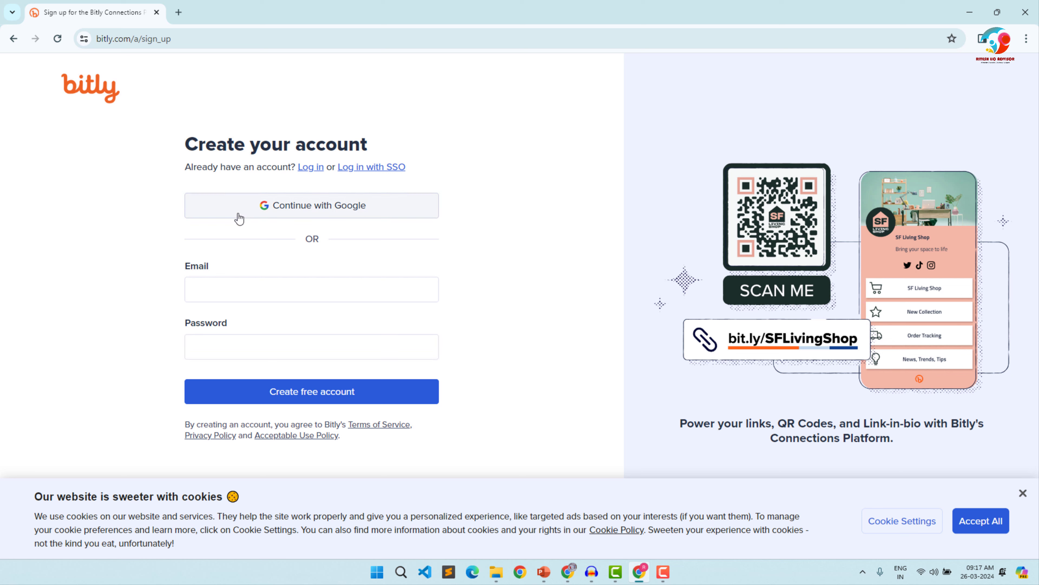
- Sign up for Bitly with the existing Google account and approve sharing its details
left_click(334, 213)
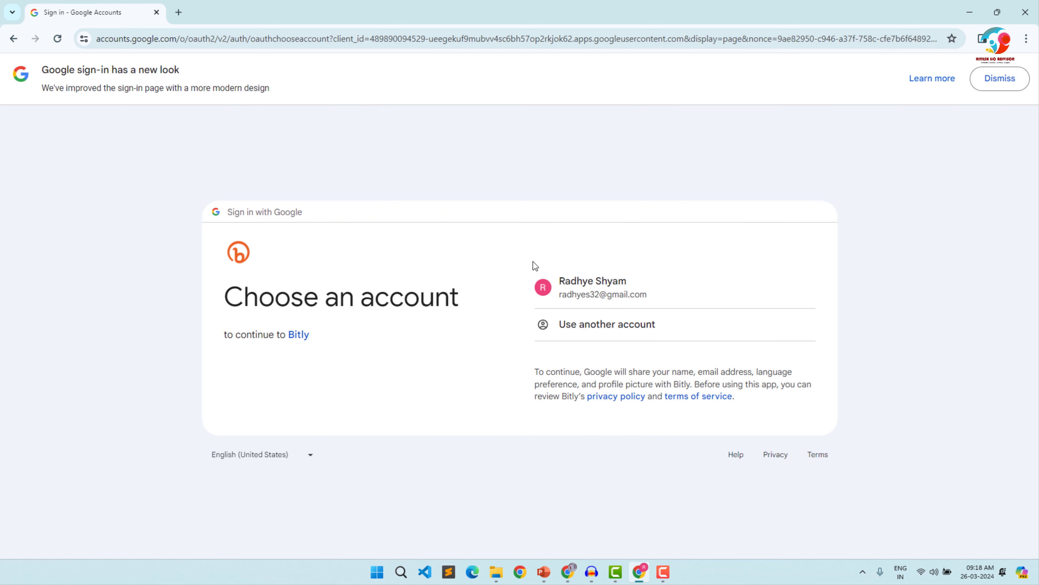
left_click(594, 295)
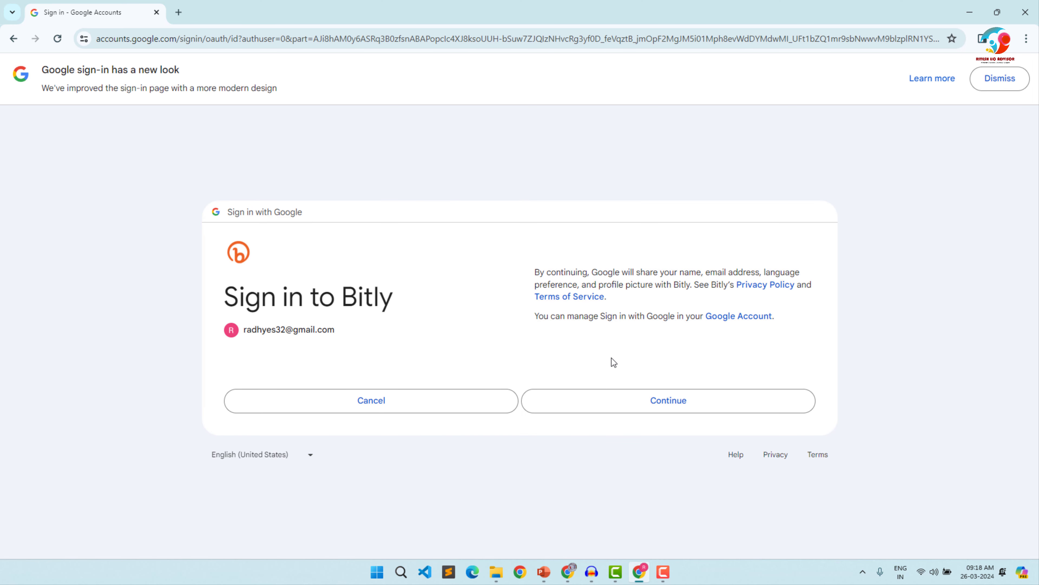
left_click(610, 404)
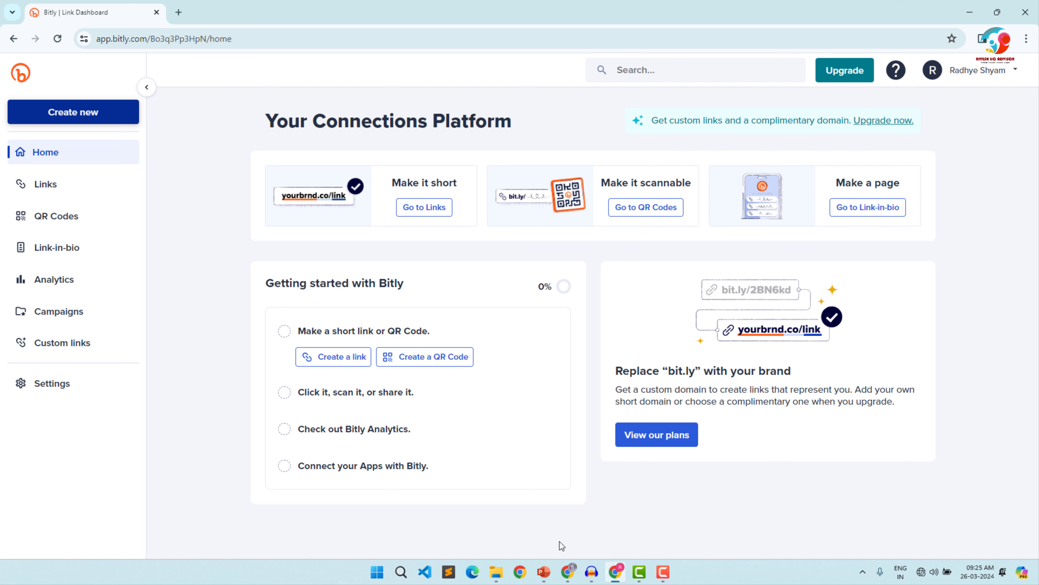
- View the Proposal Form 01 image from the Document folder in Downloads and close it
left_click(498, 575)
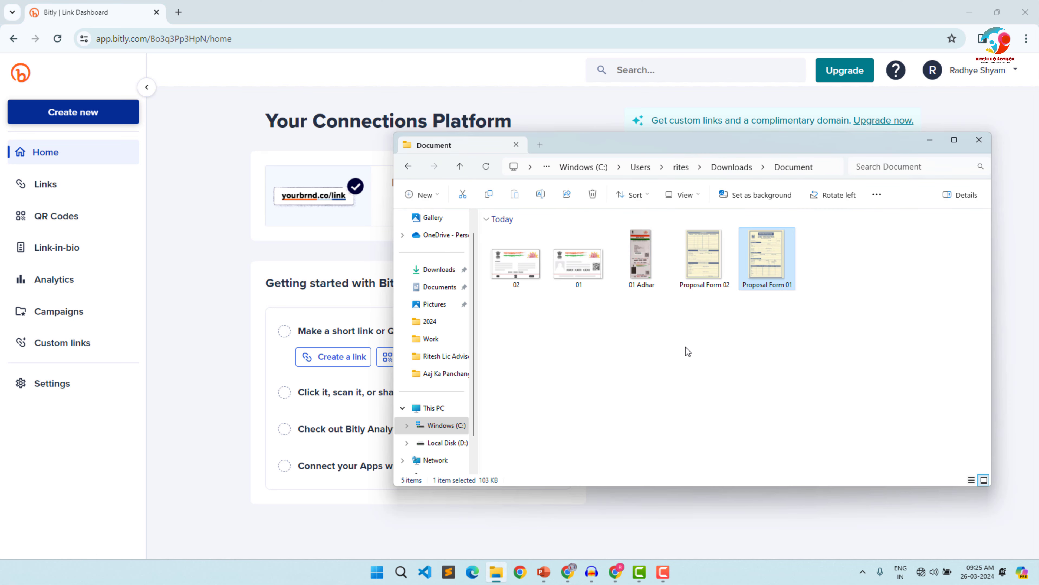
double_click(761, 250)
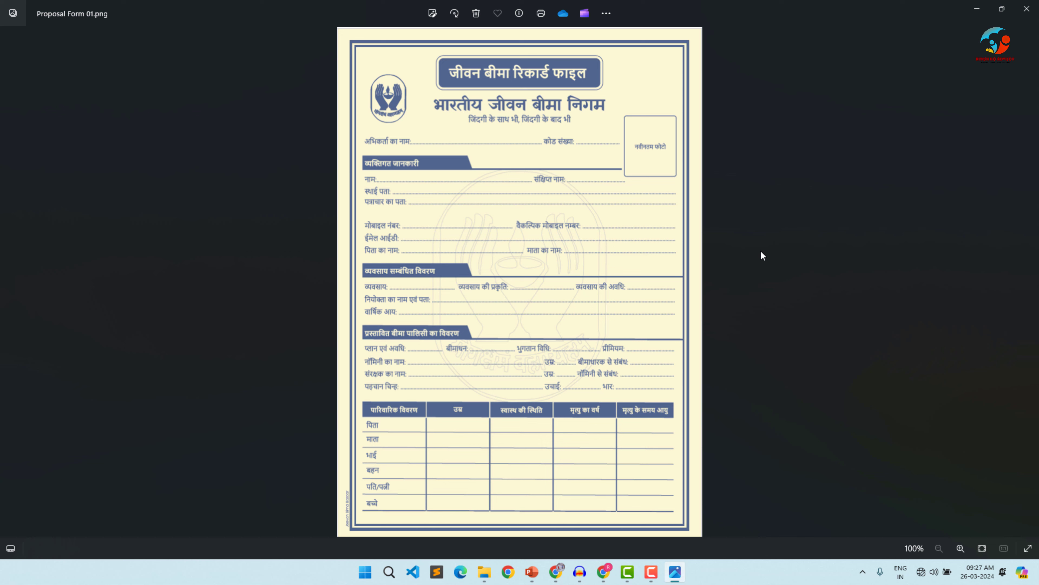
left_click(1026, 9)
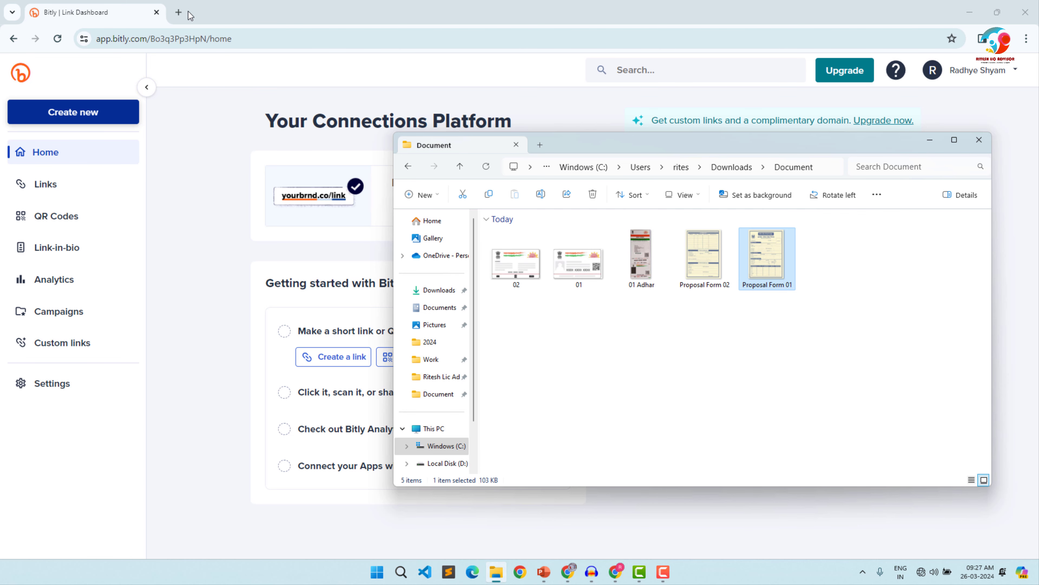
- Search Google for "google drive" in a new browser tab
left_click(179, 12)
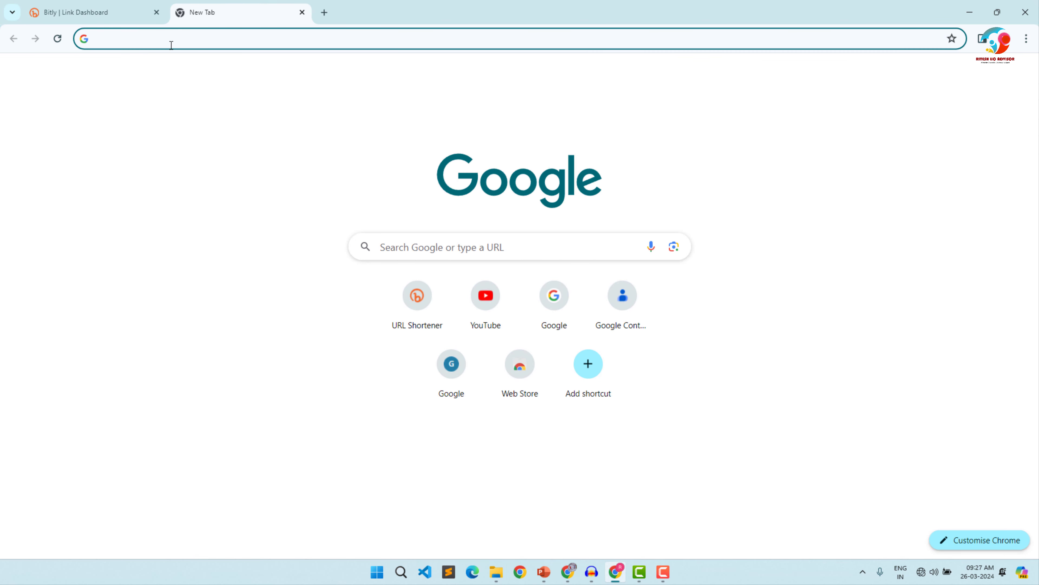
type("go")
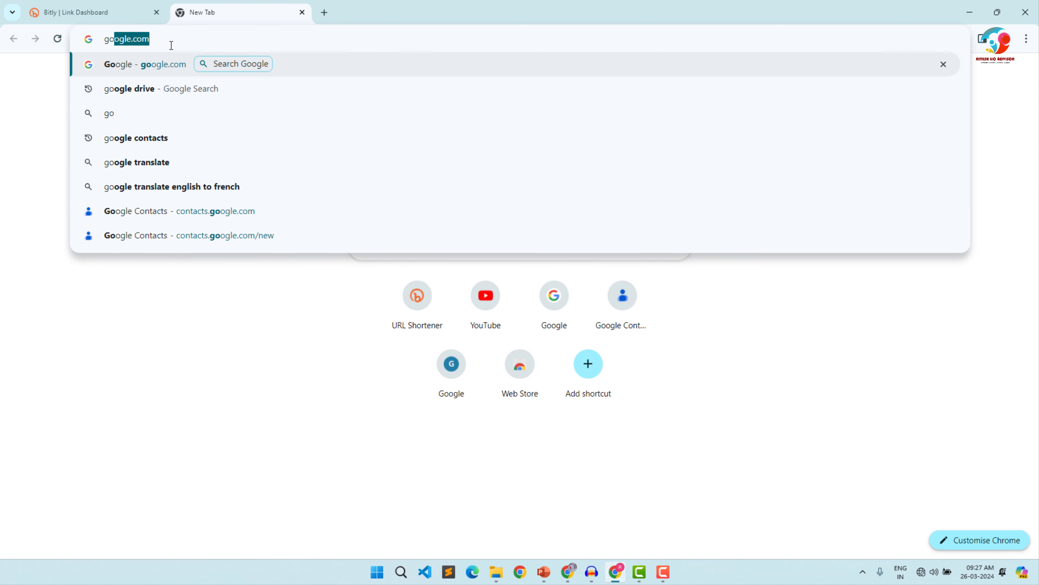
key("Return")
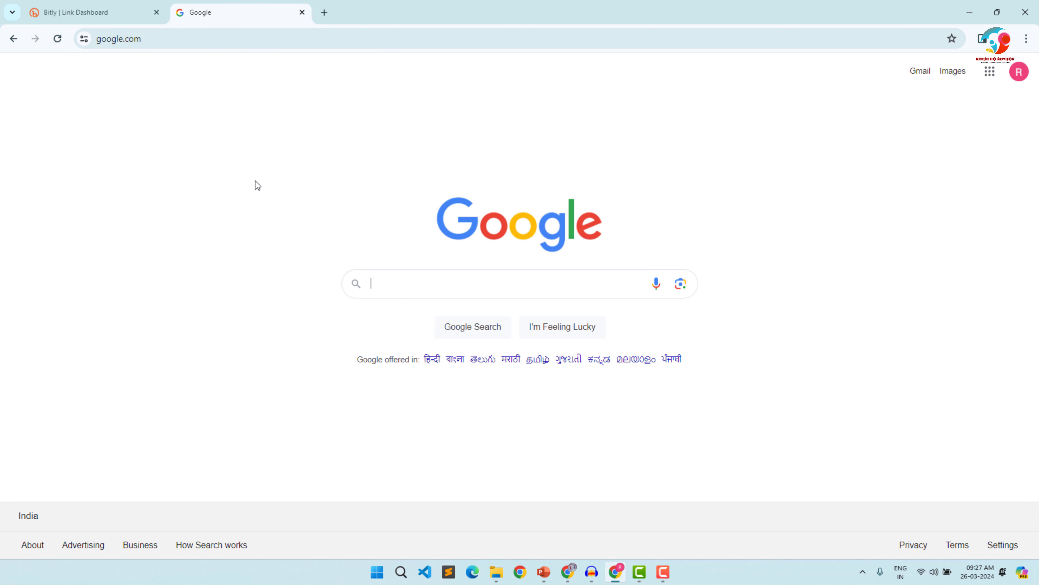
left_click(393, 289)
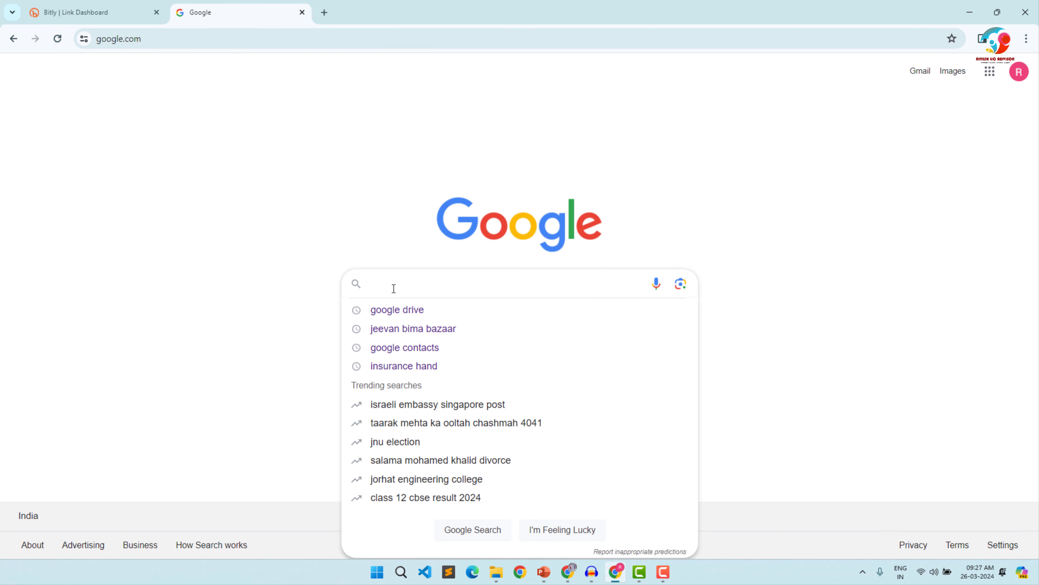
type("google")
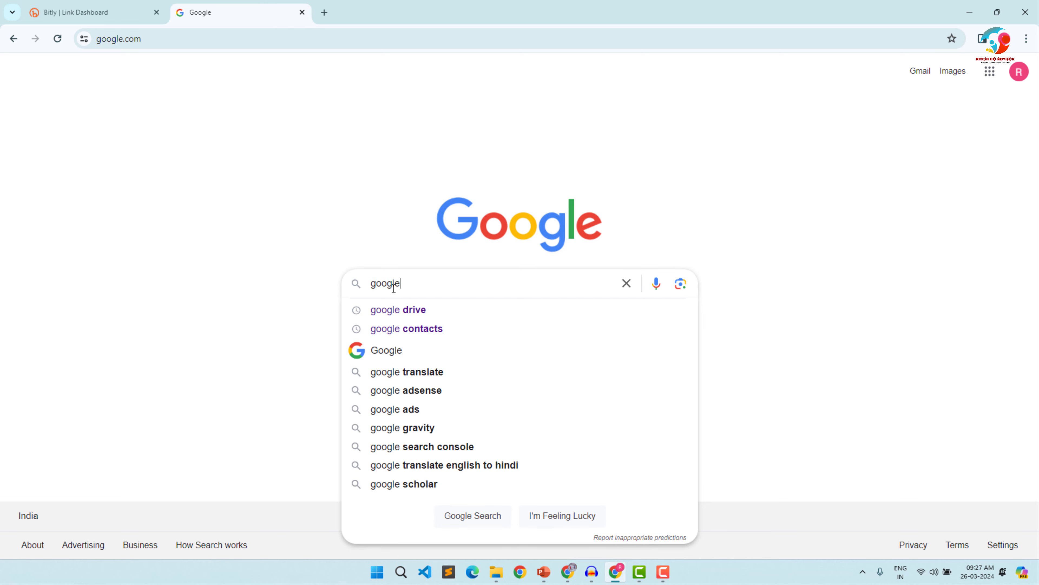
key("Down")
key("Return")
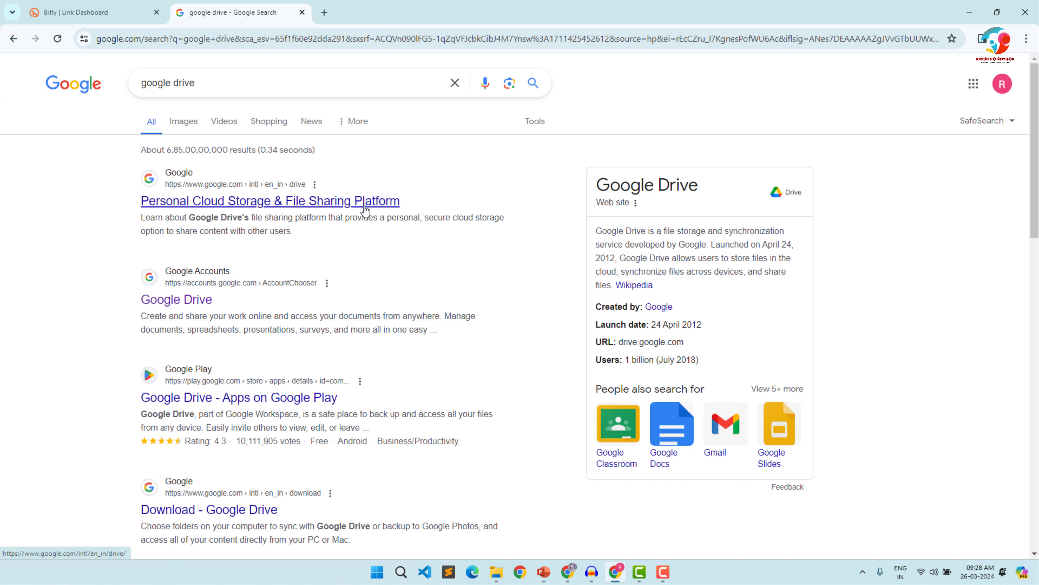
- Go to My Drive through Google Drive's official product page and dismiss the offline sync notice
left_click(212, 207)
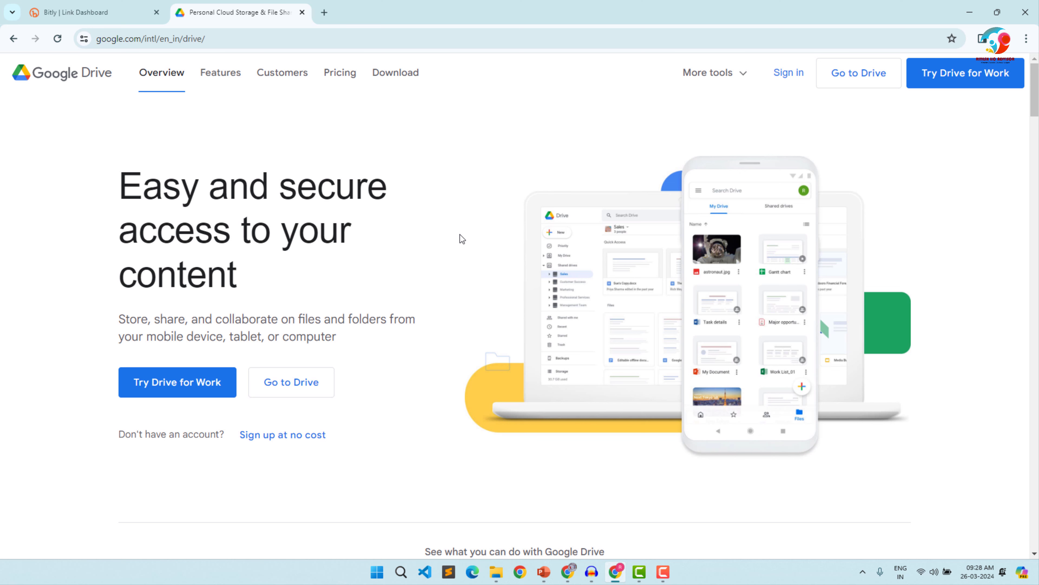
left_click(299, 381)
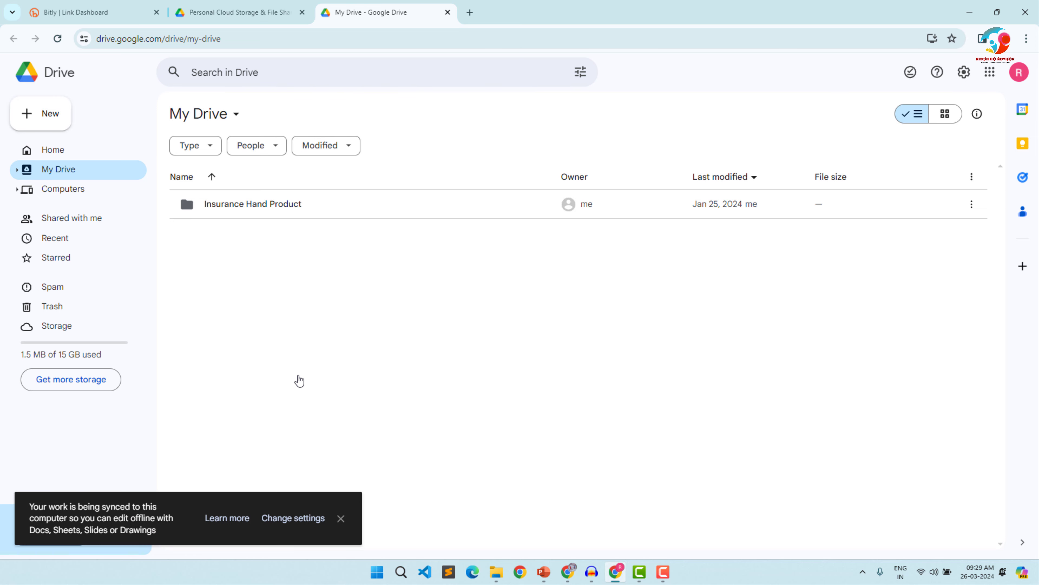
left_click(341, 521)
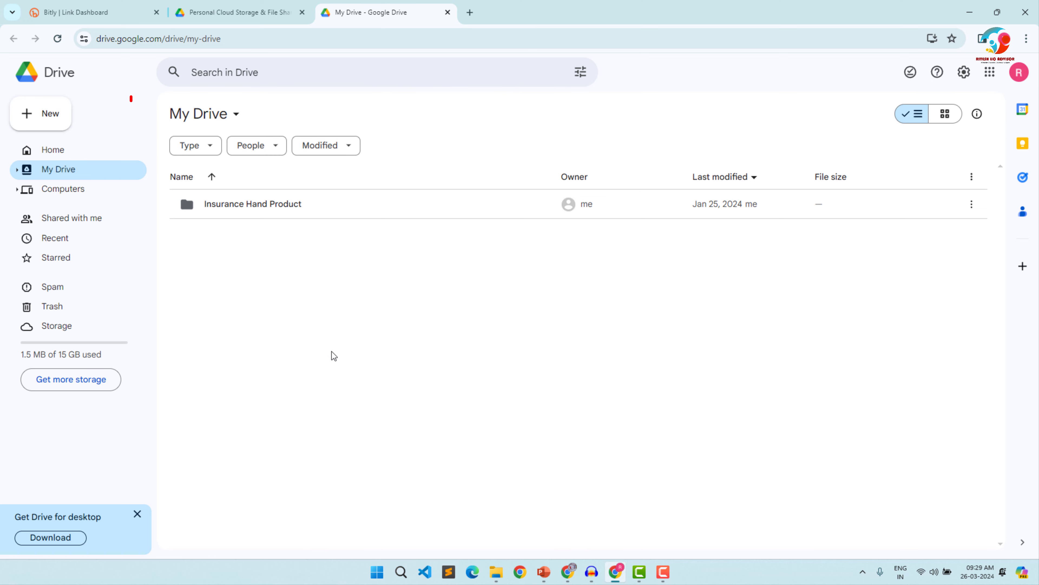
- Create a blank Google Docs document from My Drive and dismiss the Meet promotion
left_click(50, 115)
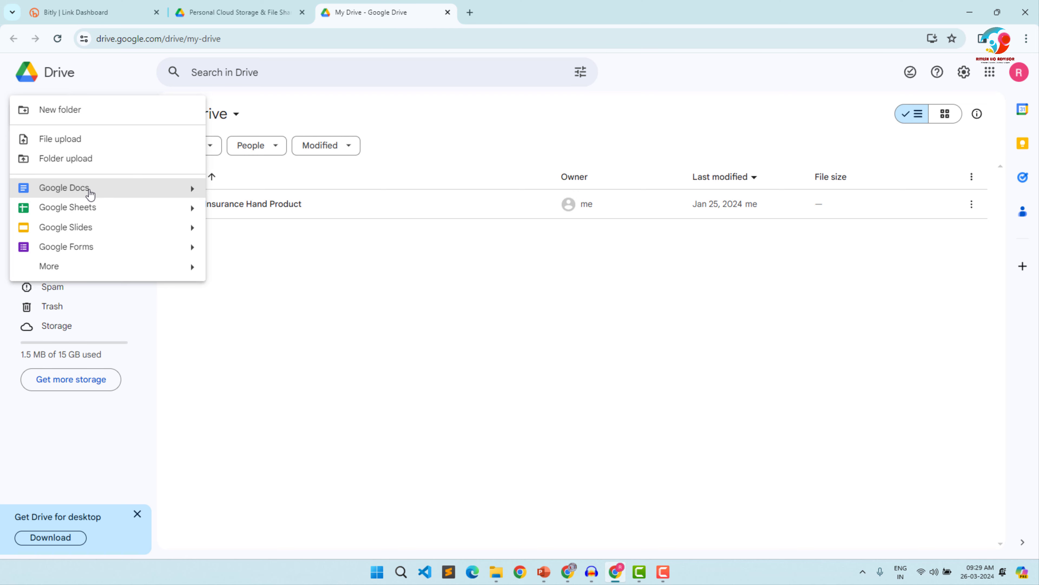
left_click(62, 189)
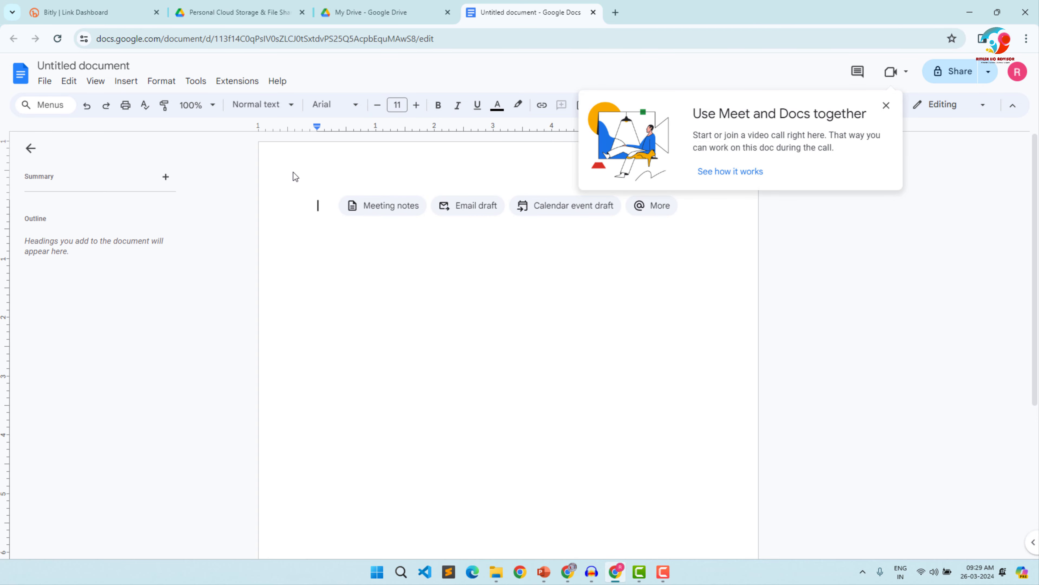
left_click(886, 105)
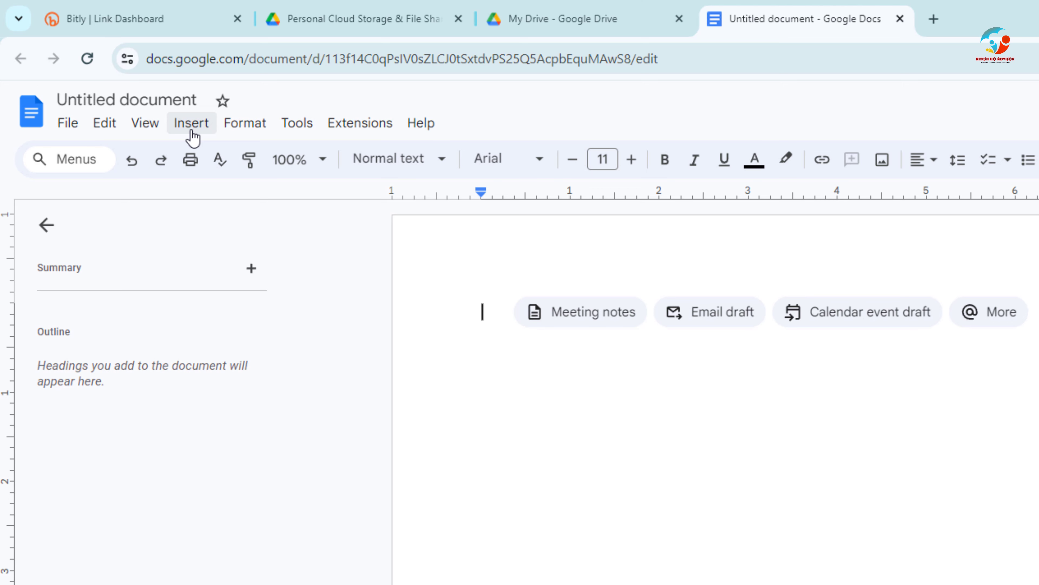
- Start inserting an image from the computer and browse to the Document folder in Downloads
left_click(191, 123)
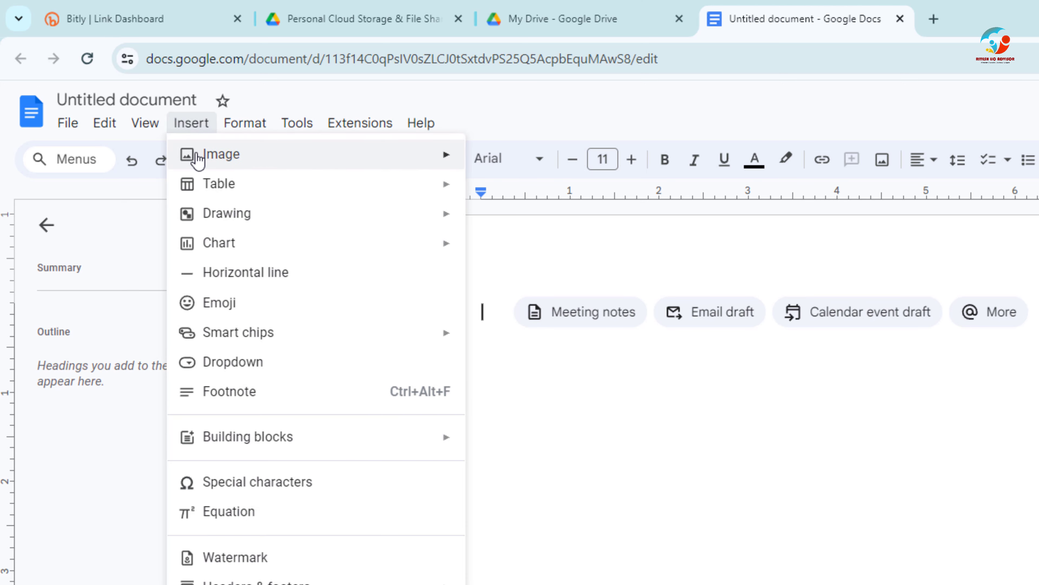
mouse_move(199, 154)
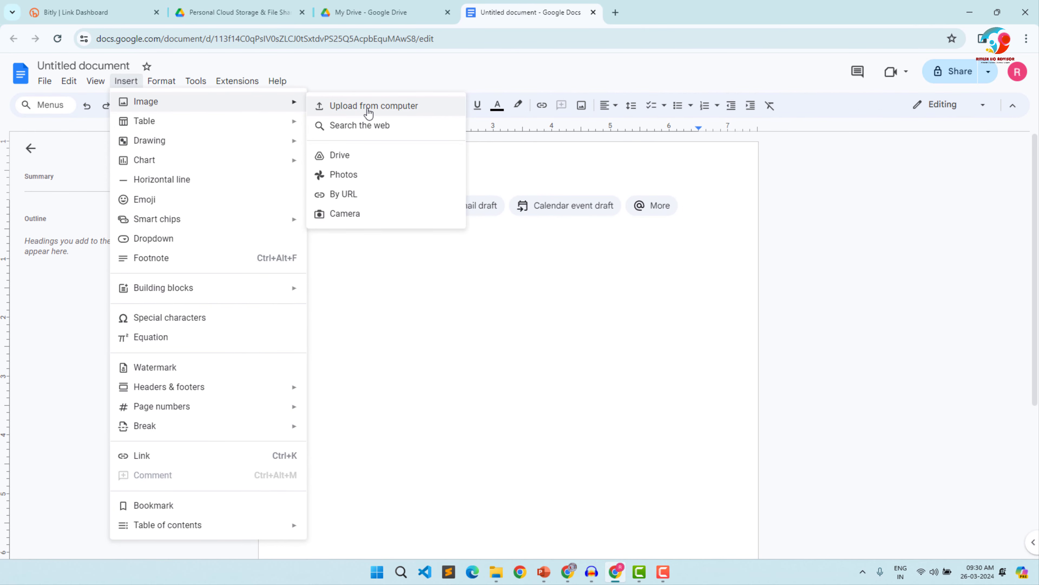
left_click(368, 111)
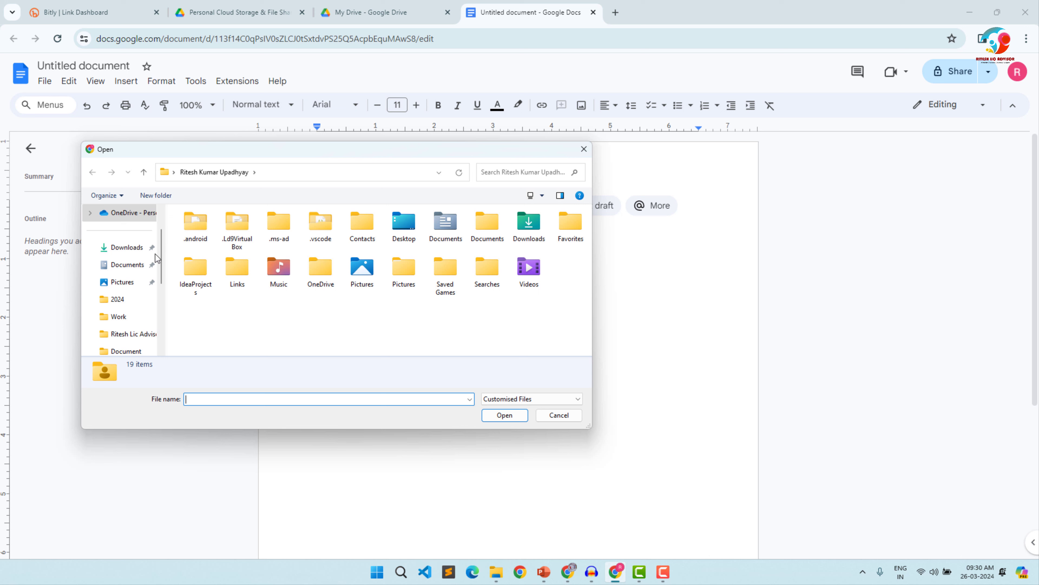
left_click(135, 249)
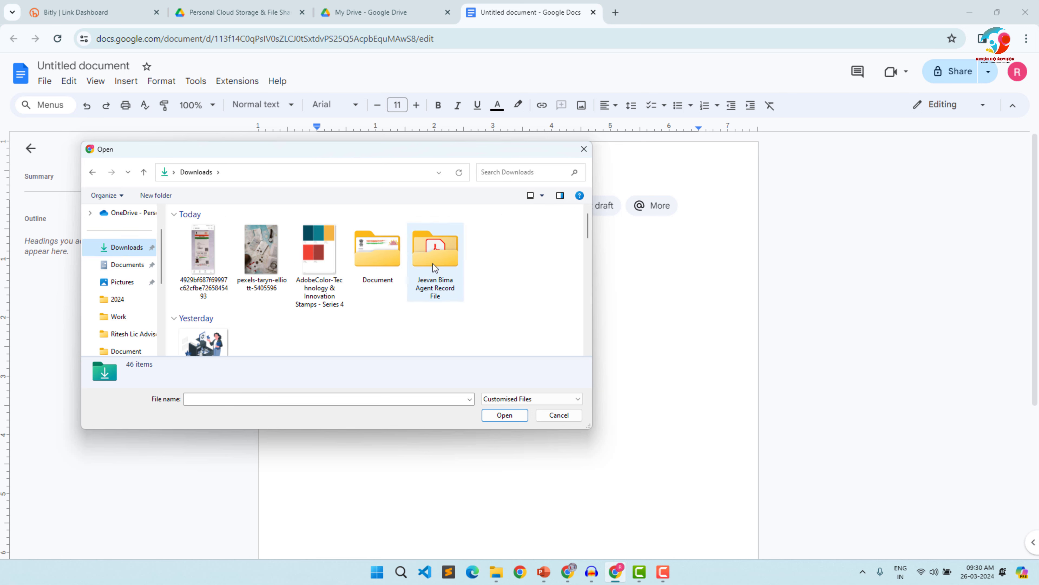
left_click(385, 259)
double_click(385, 260)
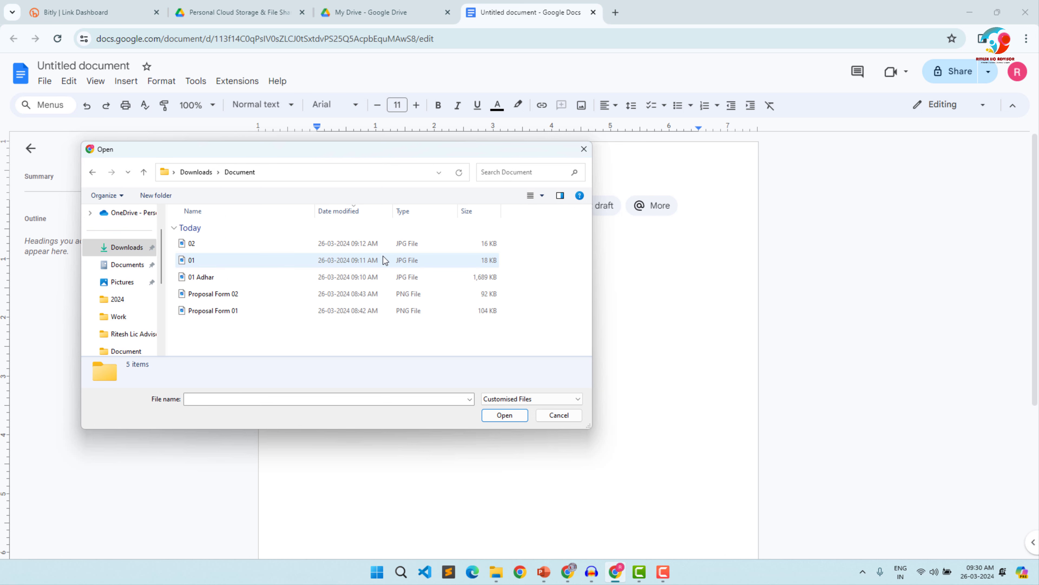
- Show the folder's files as large icons and insert the Proposal Form 01 image into the document
left_click(531, 197)
left_click(543, 196)
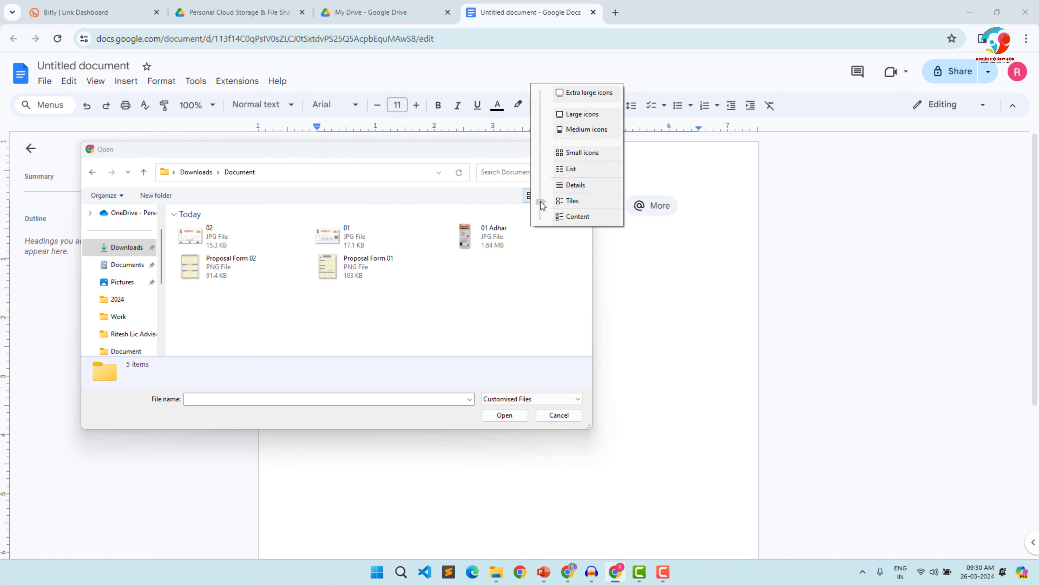
left_click(570, 117)
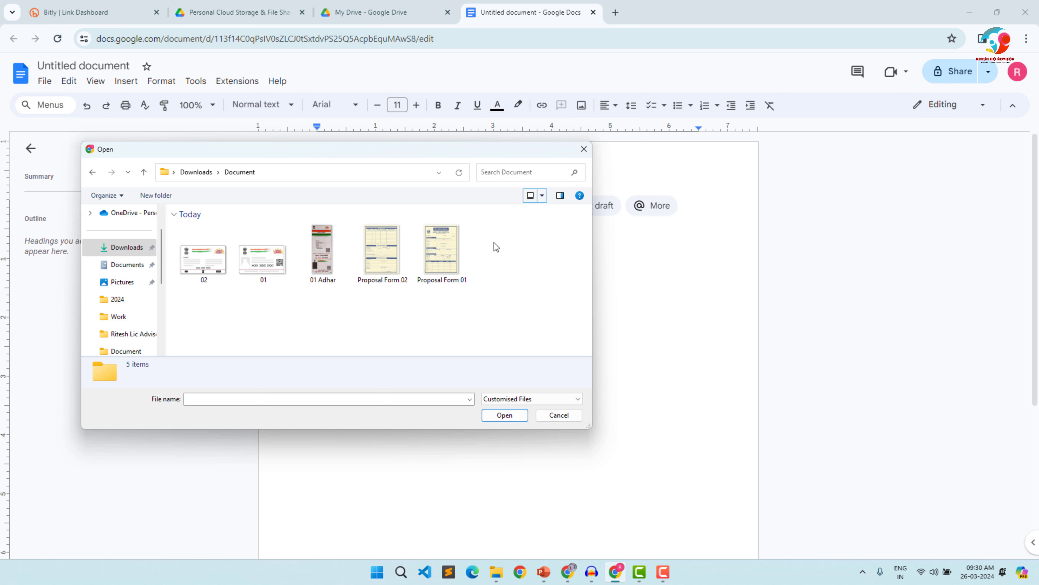
left_click(446, 240)
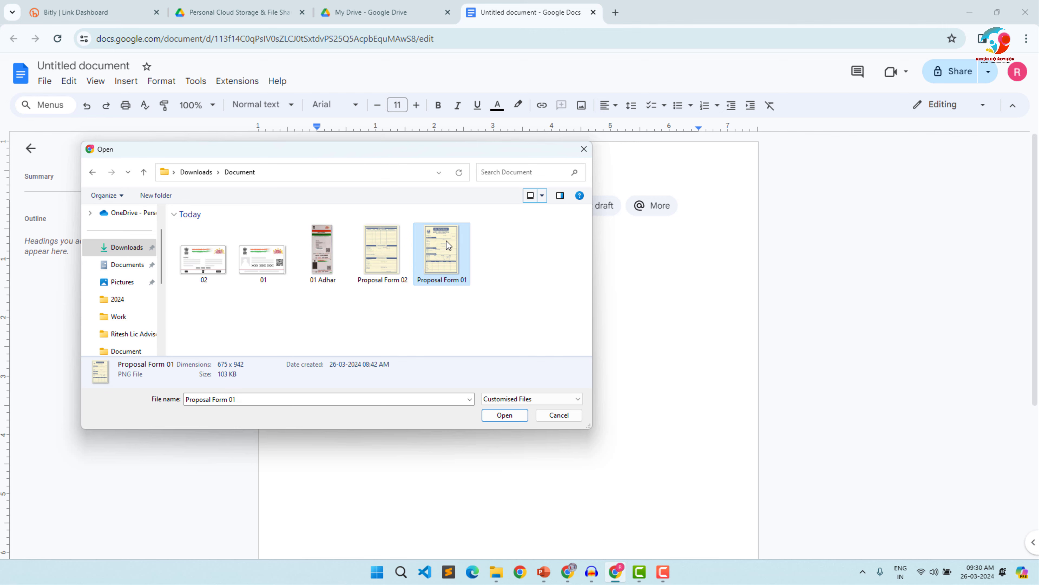
left_click(499, 418)
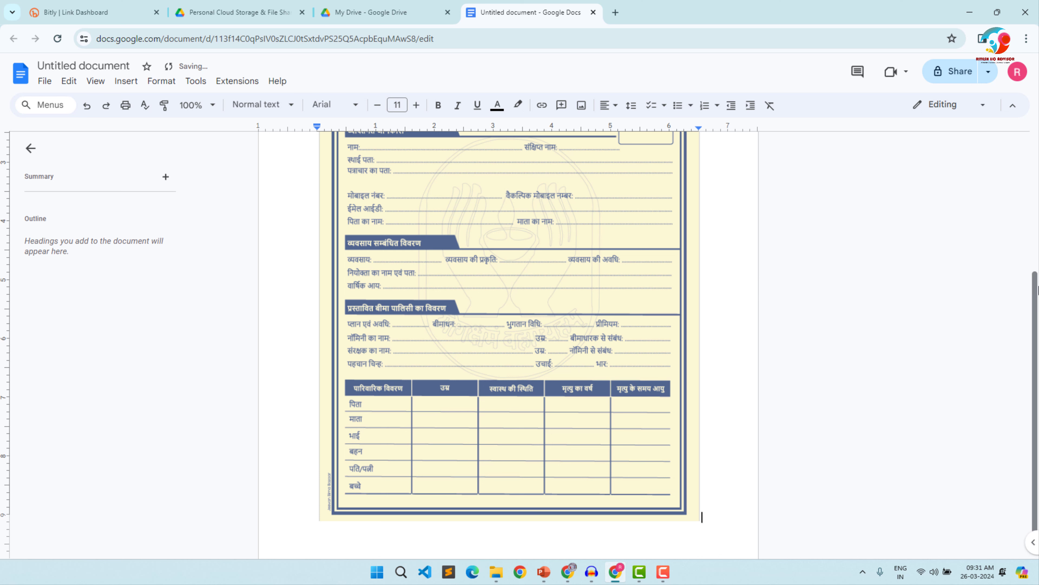
- Set the paper size of the whole document to A4 (8.27" x 11.69") in the page setup
scroll(1017, 140, "up", 5)
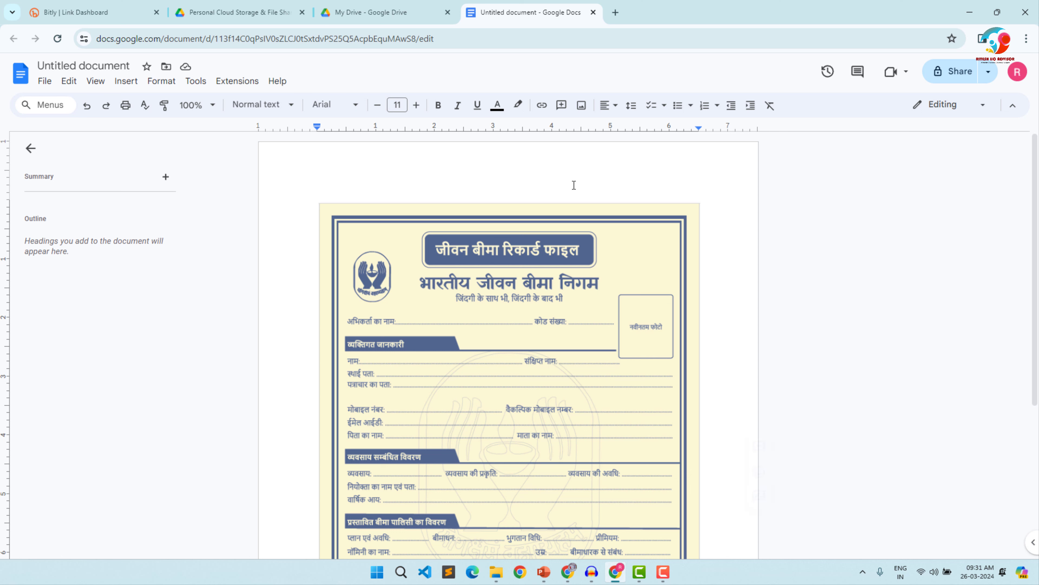
left_click(41, 83)
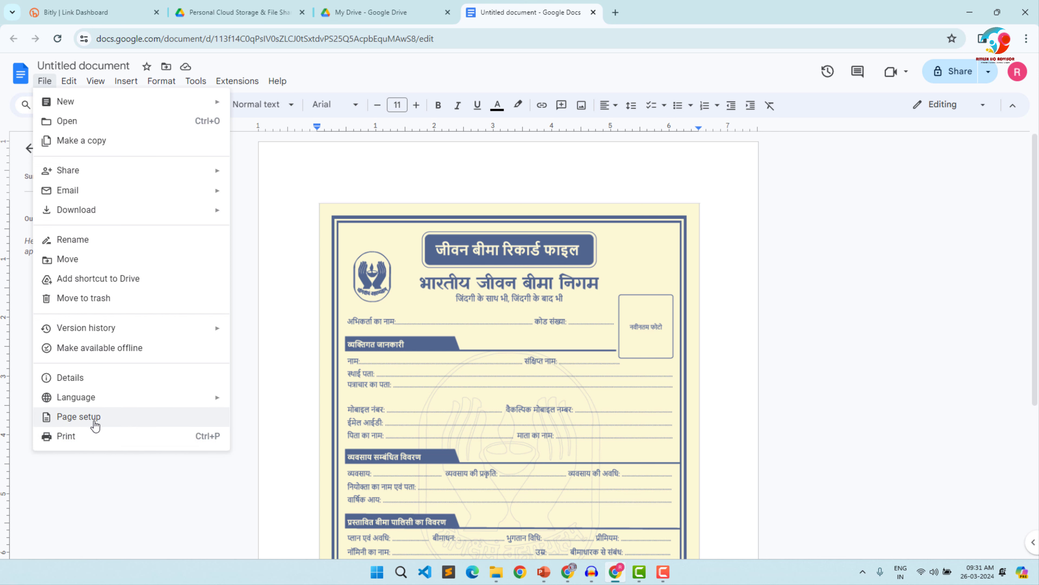
left_click(78, 416)
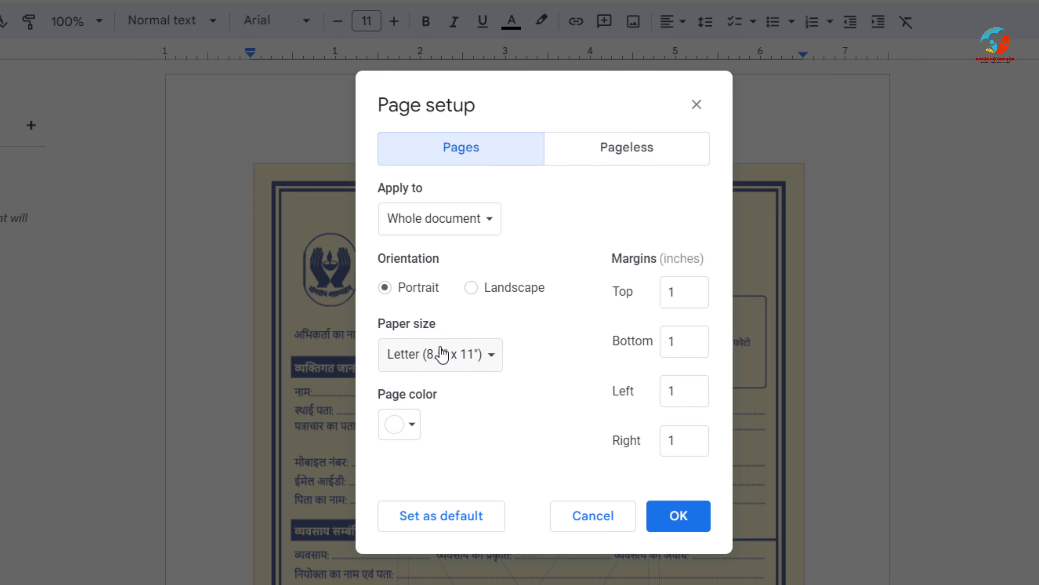
left_click(442, 355)
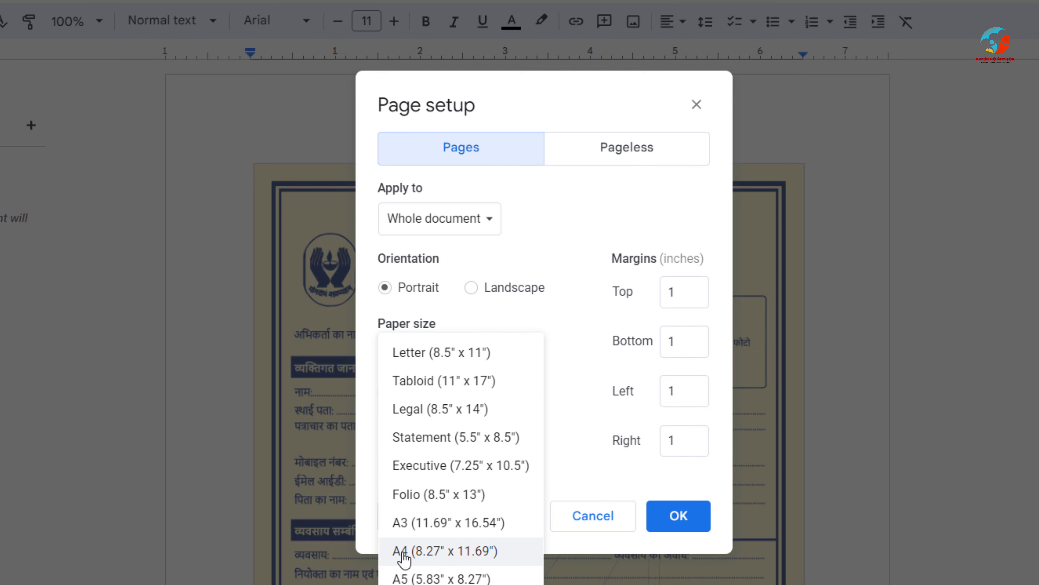
left_click(473, 553)
left_click(677, 524)
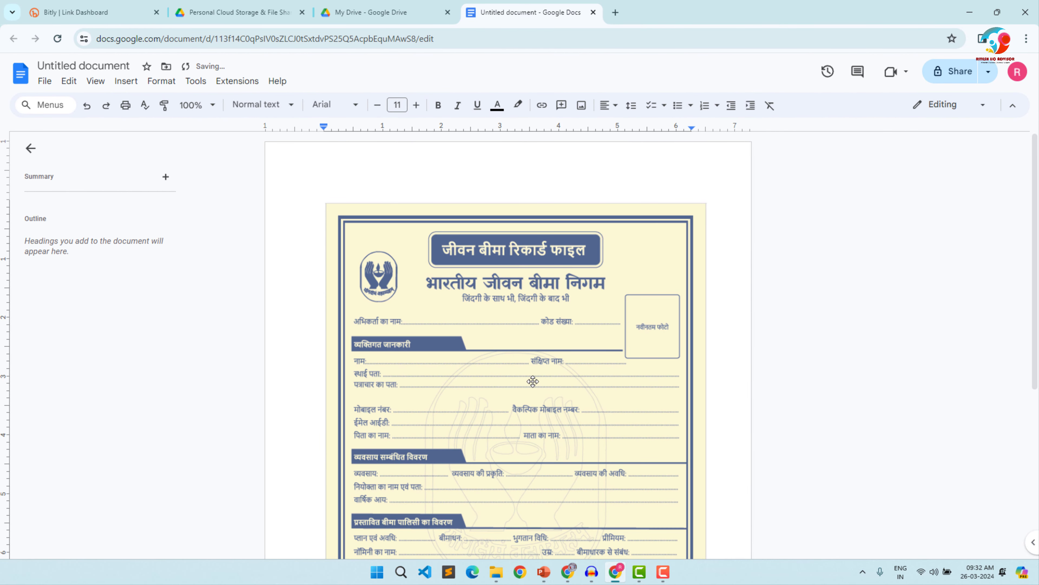
- Place the cursor after the Proposal Form 01 image and add a line break to continue on a second page
left_click(557, 417)
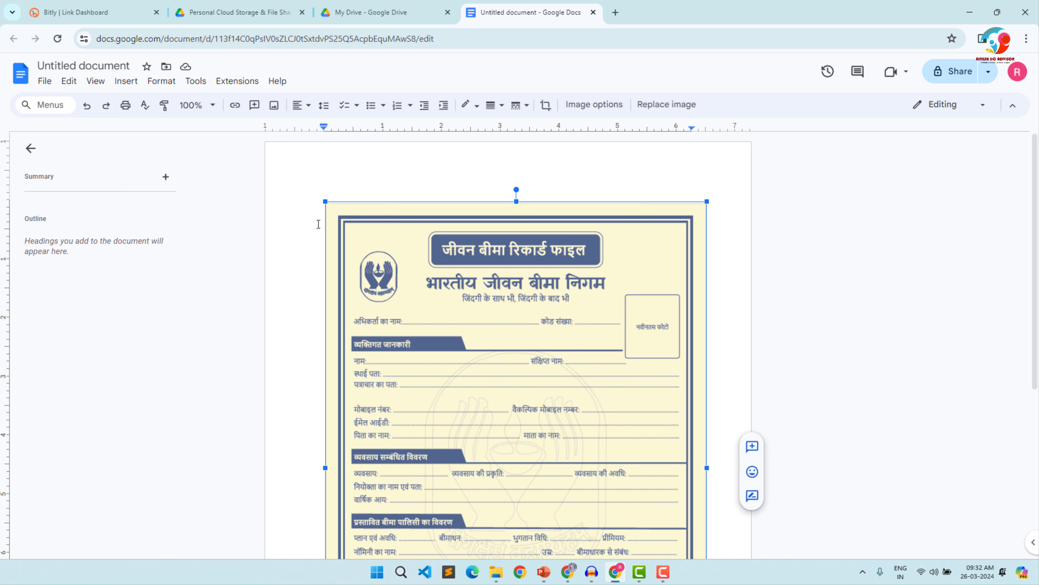
left_click(905, 299)
scroll(905, 300, "down", 1)
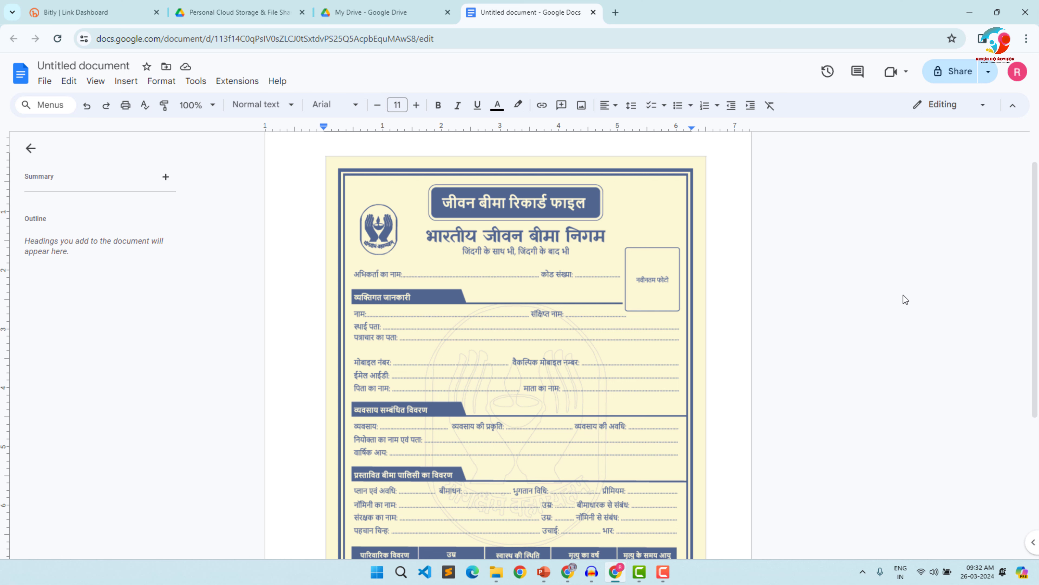
left_click_drag(1037, 241, 1034, 220)
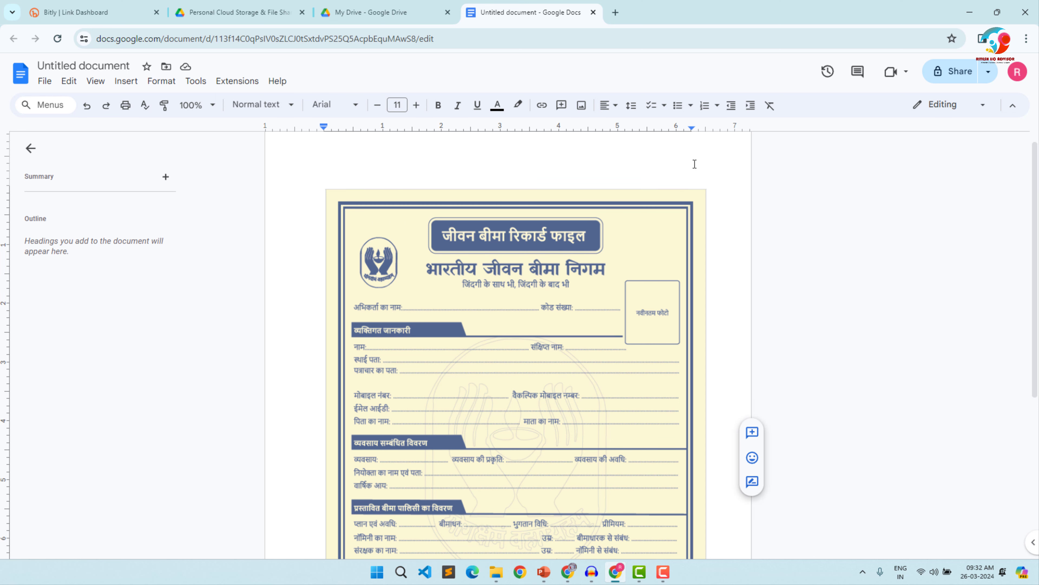
left_click(674, 160)
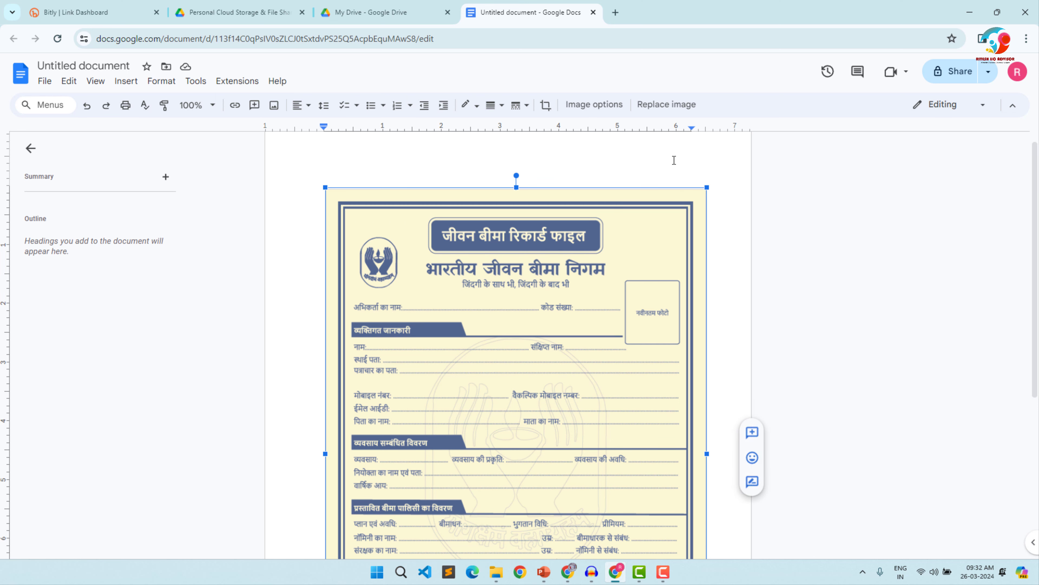
double_click(674, 160)
scroll(729, 514, "down", 5)
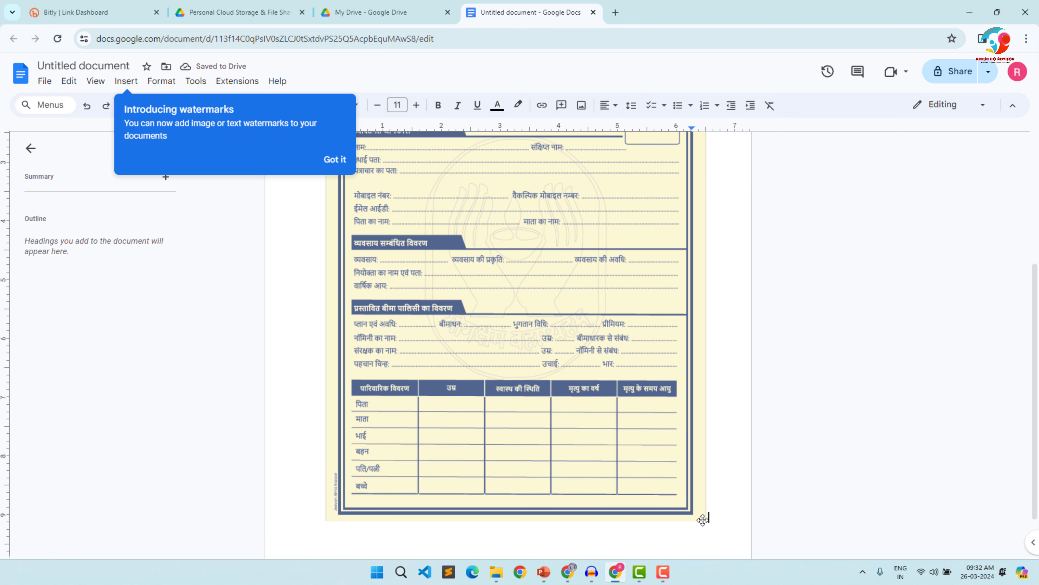
left_click(742, 499)
key("Return")
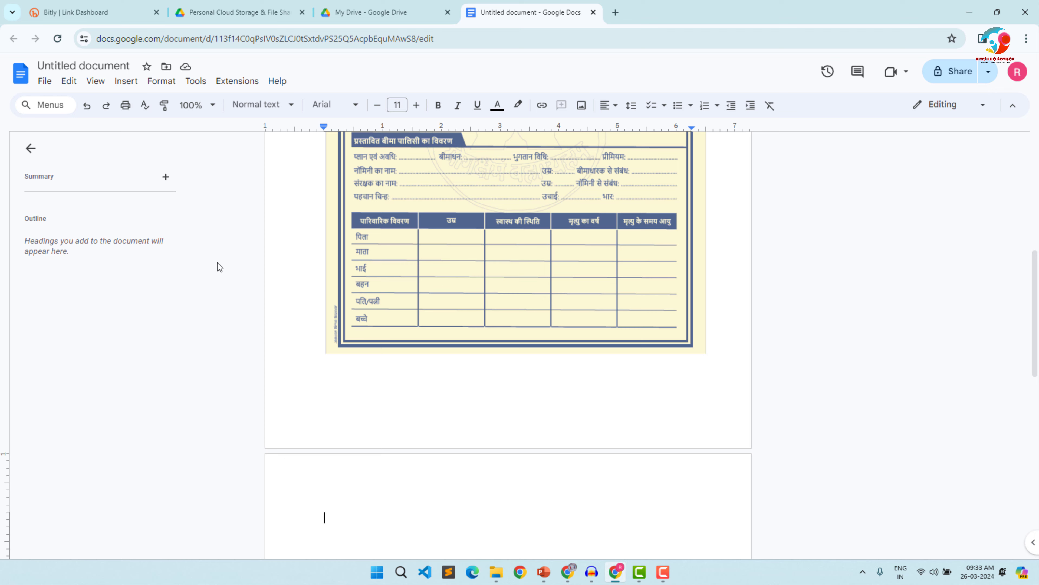
- Insert the Proposal Form 02 image from the computer on the second page
left_click(131, 81)
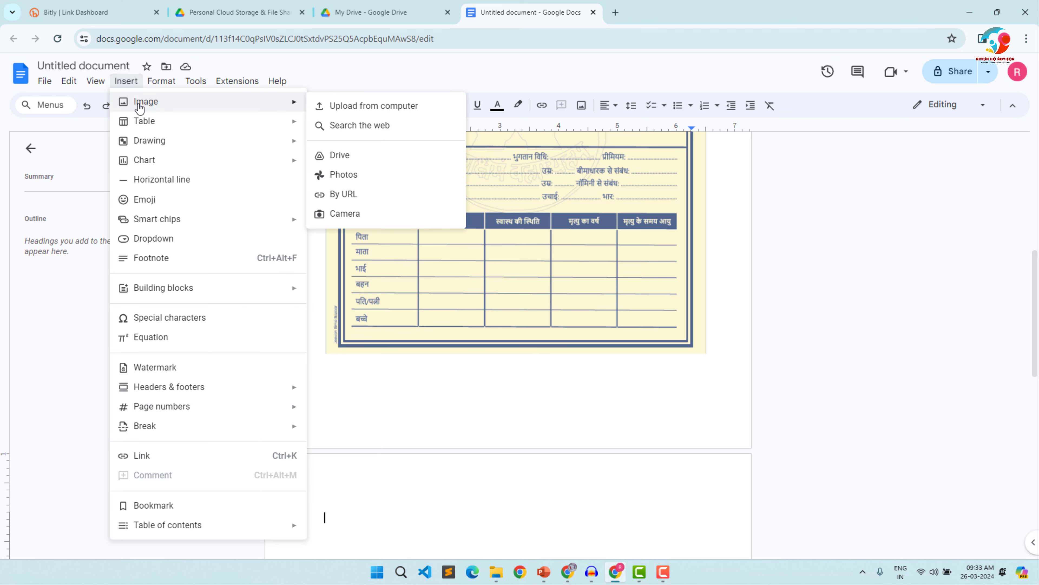
mouse_move(160, 84)
mouse_move(126, 82)
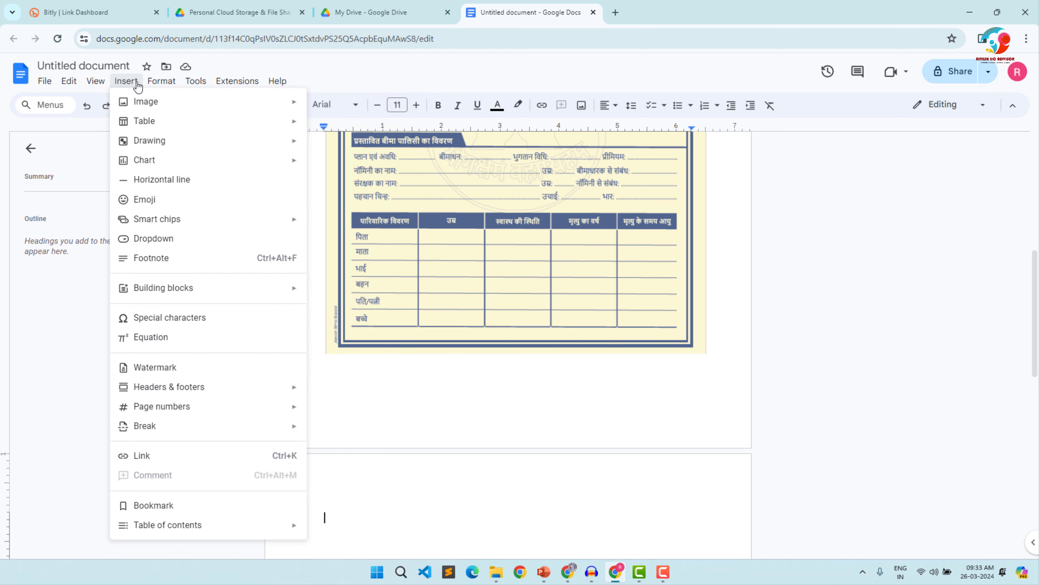
mouse_move(147, 102)
left_click(323, 108)
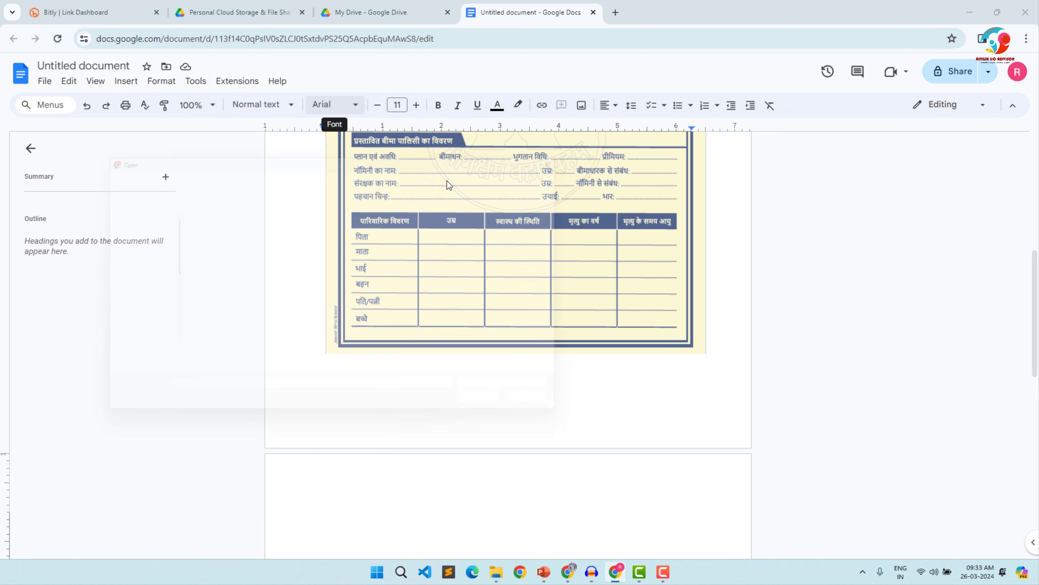
left_click(381, 273)
double_click(380, 273)
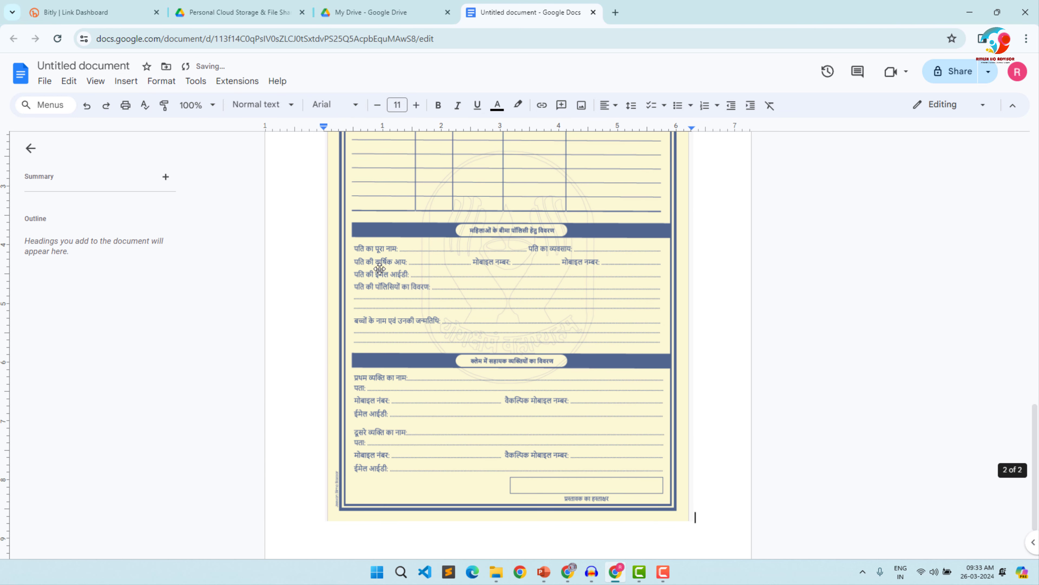
- Download the document in PDF format, look over the exported file in Acrobat and close it
scroll(618, 256, "up", 5)
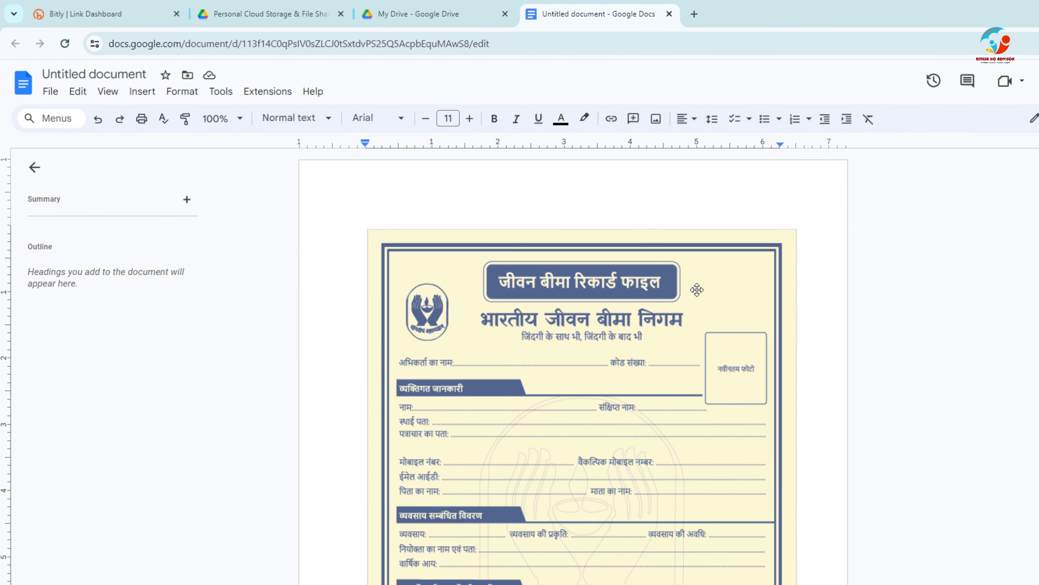
left_click(51, 93)
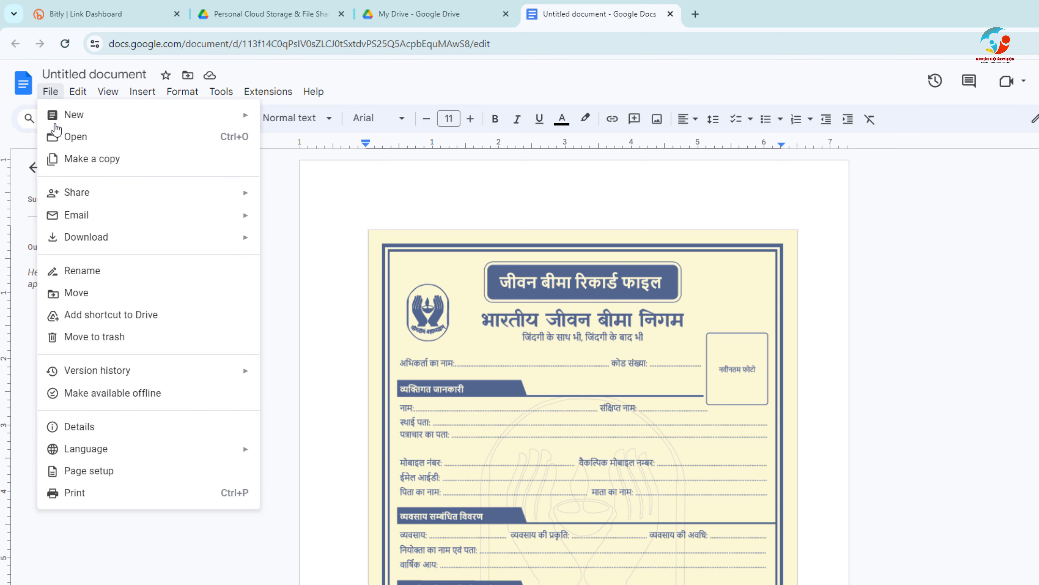
mouse_move(68, 244)
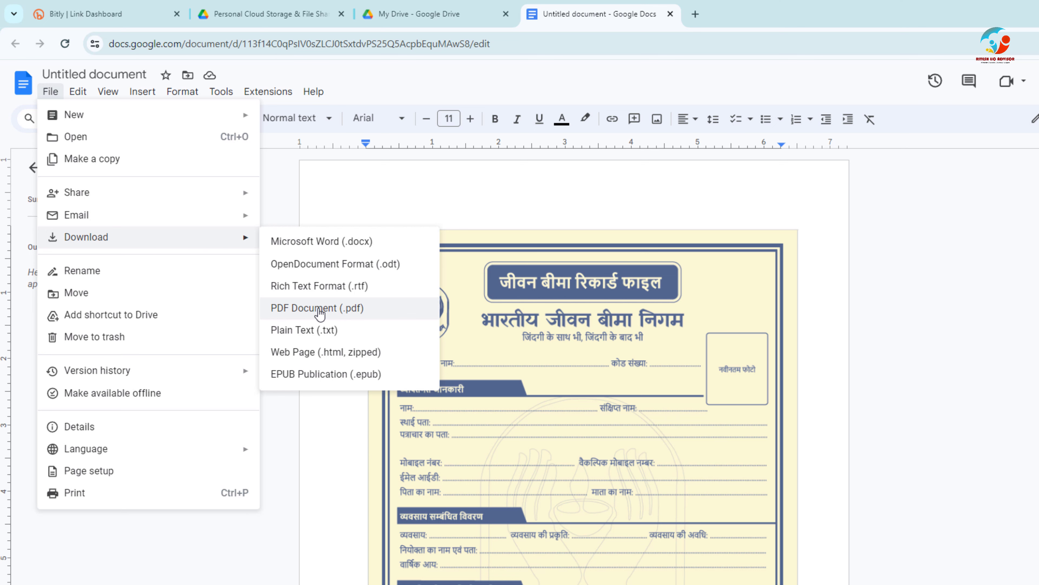
left_click(307, 312)
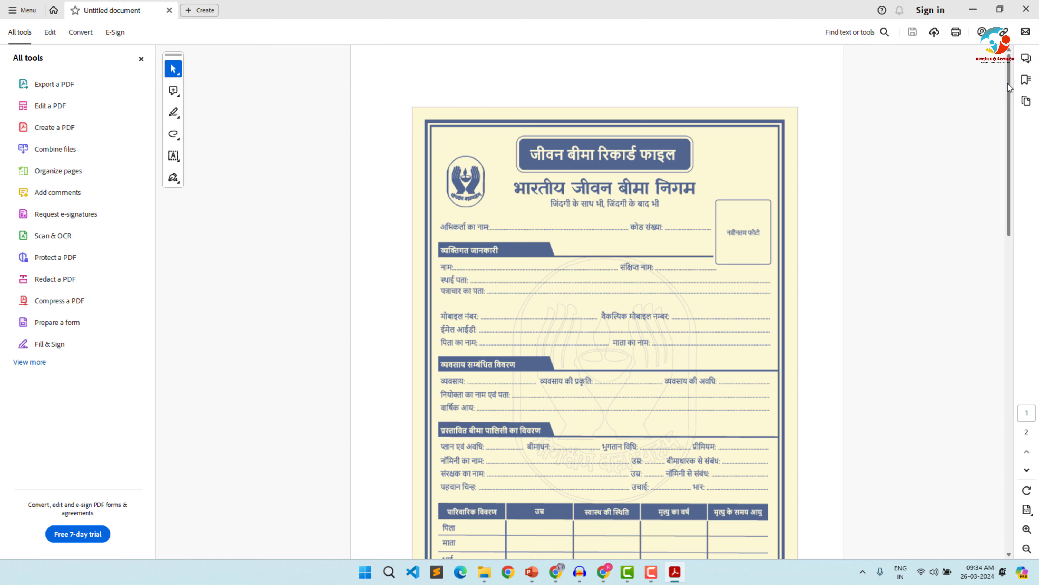
left_click_drag(1009, 82, 1009, 62)
left_click(1029, 4)
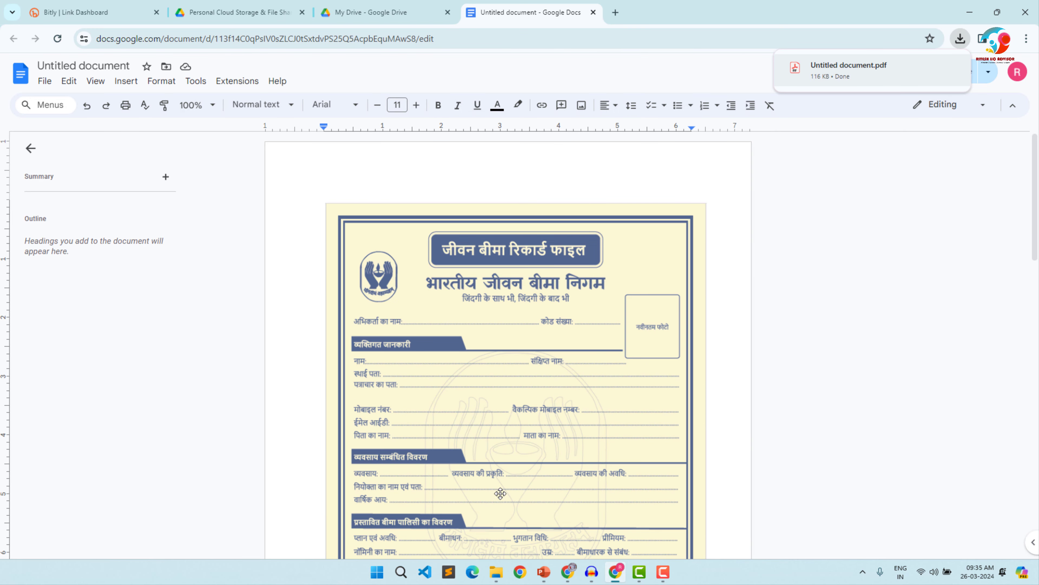
- Switch to File Explorer, open the Untitled document PDF from the Downloads folder to check it, and close it
left_click(496, 572)
left_click(638, 392)
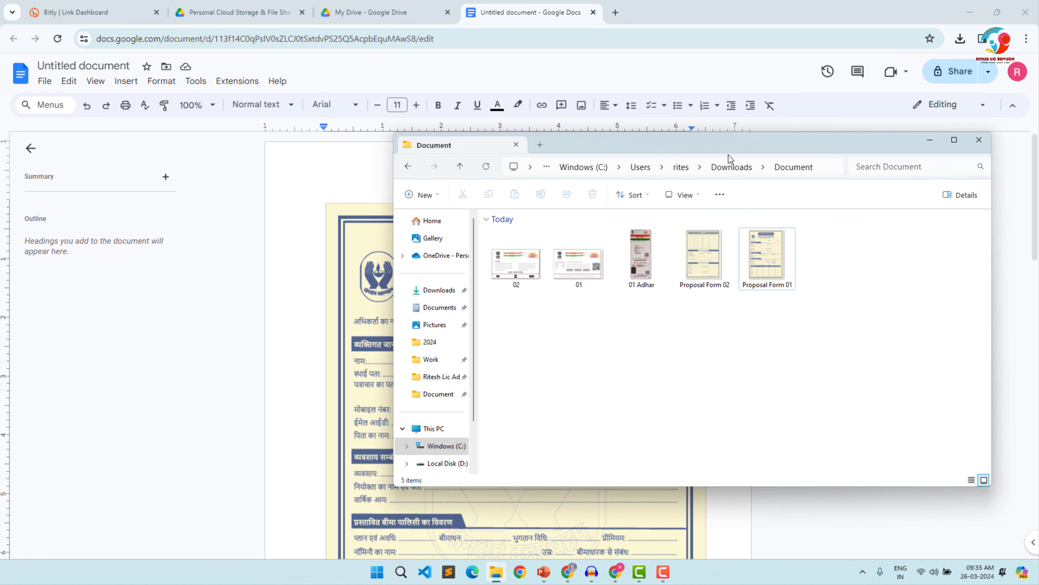
left_click(440, 294)
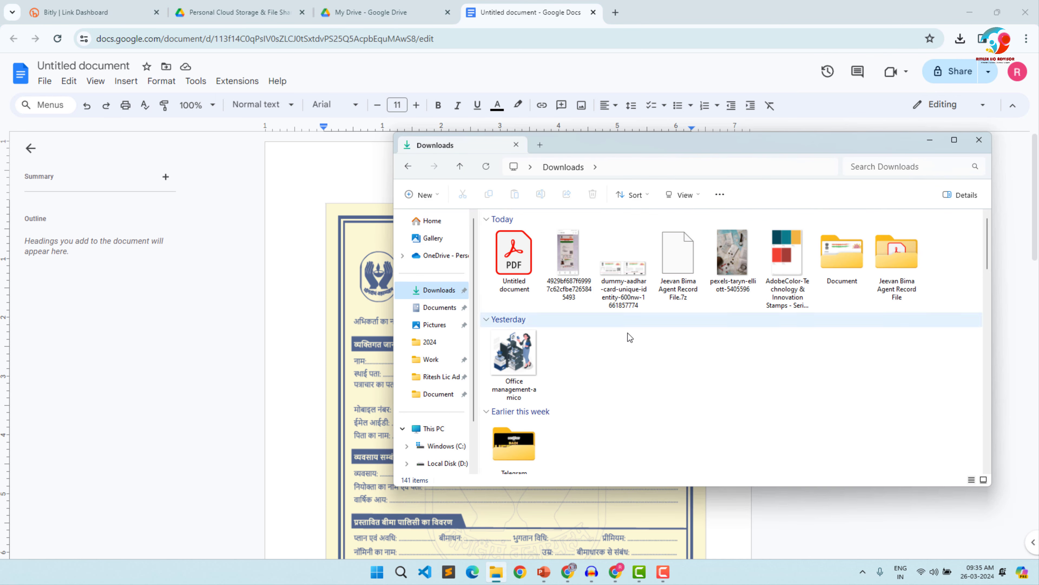
double_click(514, 263)
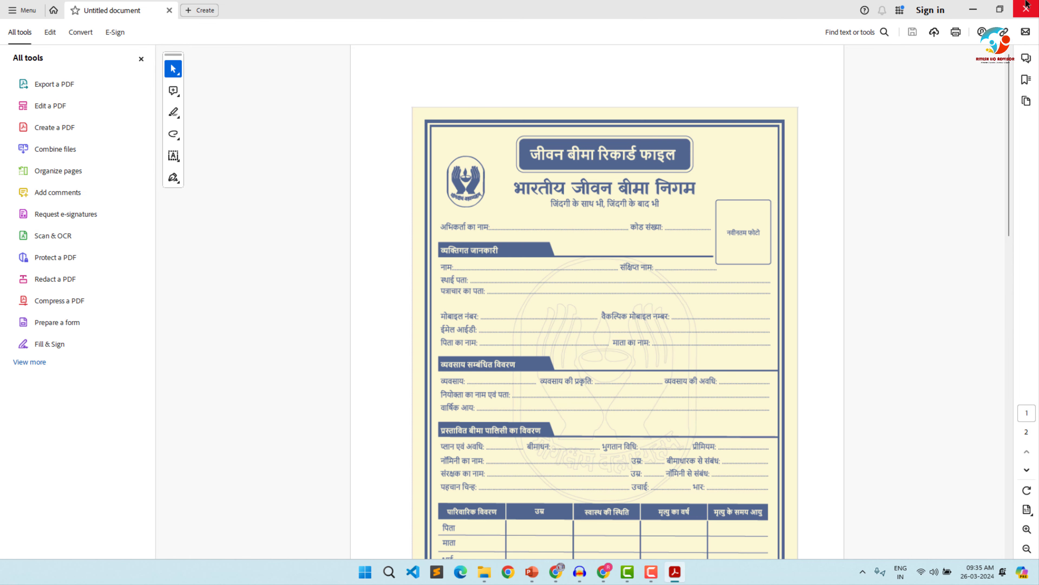
left_click(1025, 9)
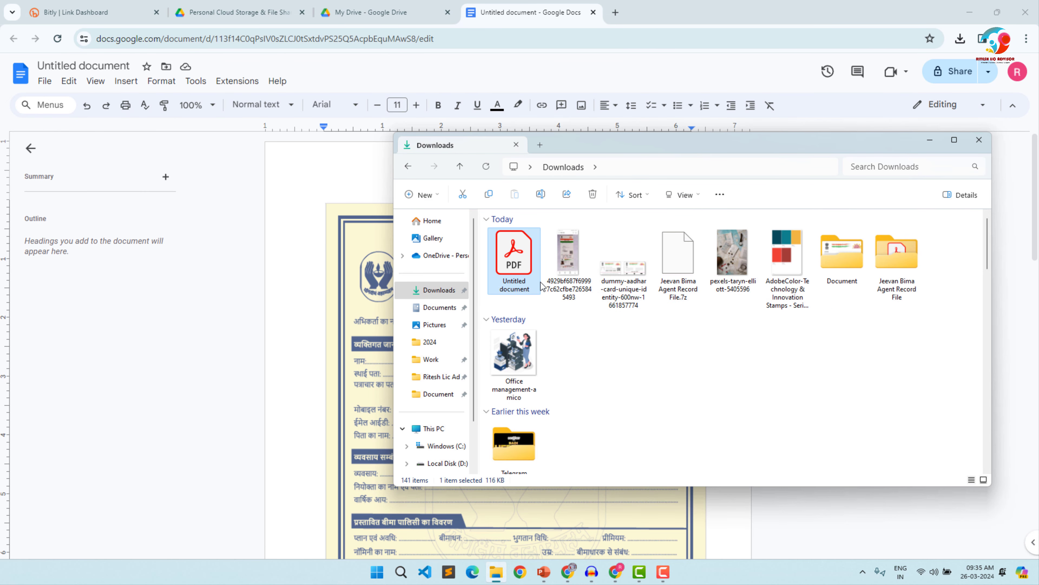
- Rename the downloaded PDF in its file properties to the client's first name followed by XXXXXXXXX
key("alt+Return")
left_click(611, 327)
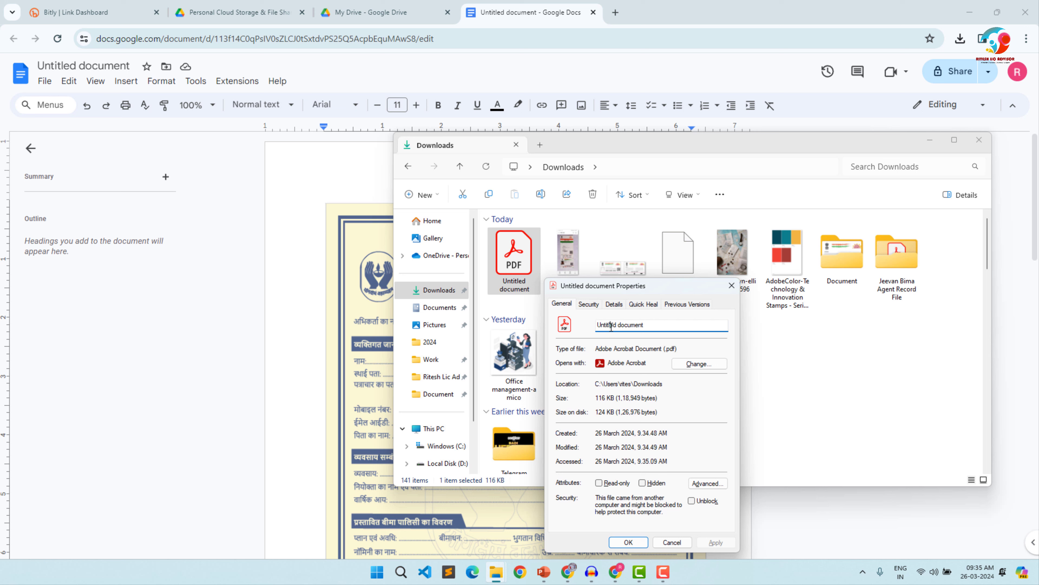
key("ctrl+a")
type("R")
left_click(636, 546)
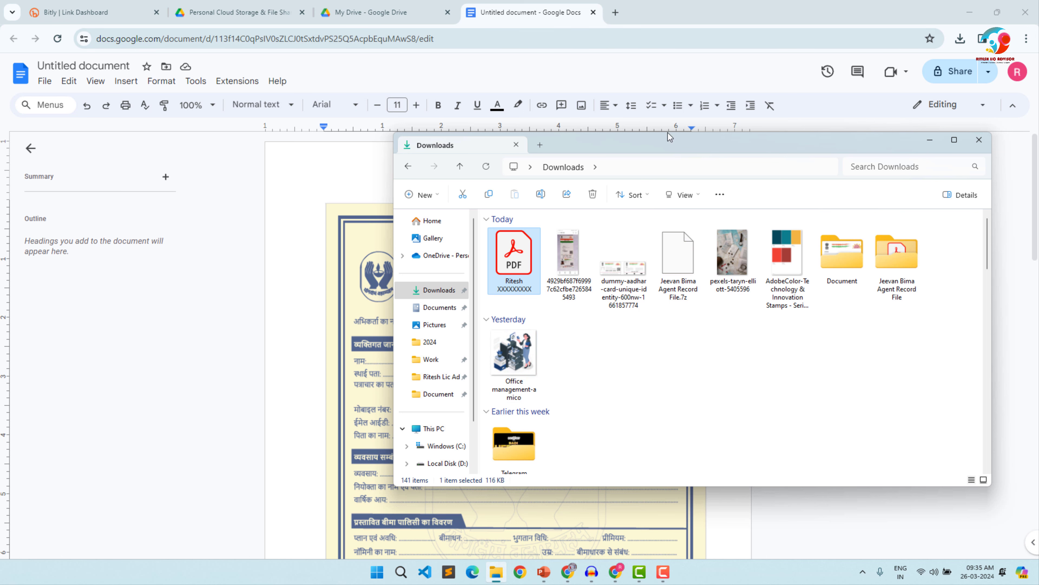
- Return to the browser, close the Google Docs document and move Untitled document from My Drive to the trash
left_click(547, 13)
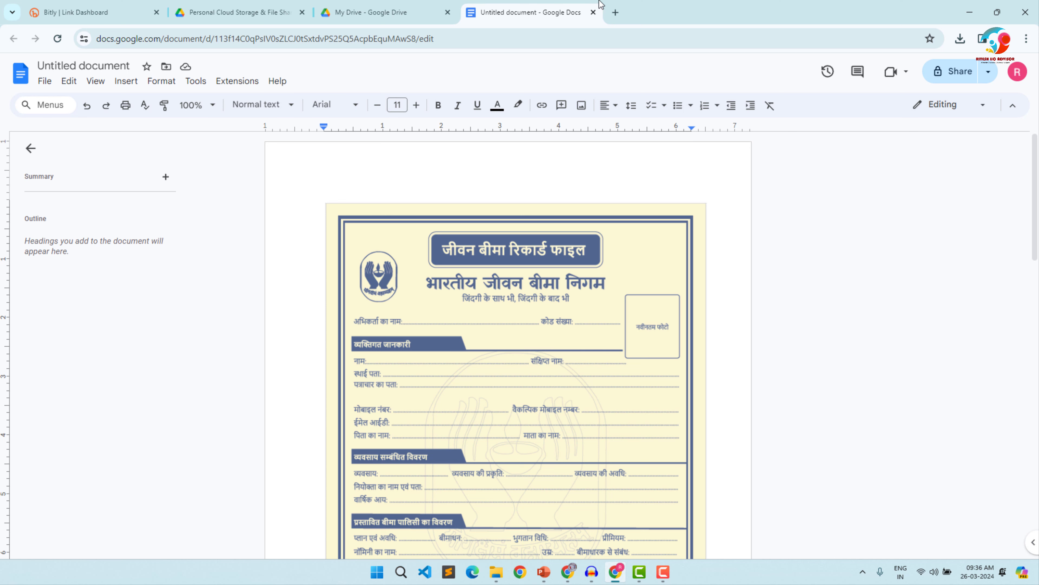
left_click(594, 13)
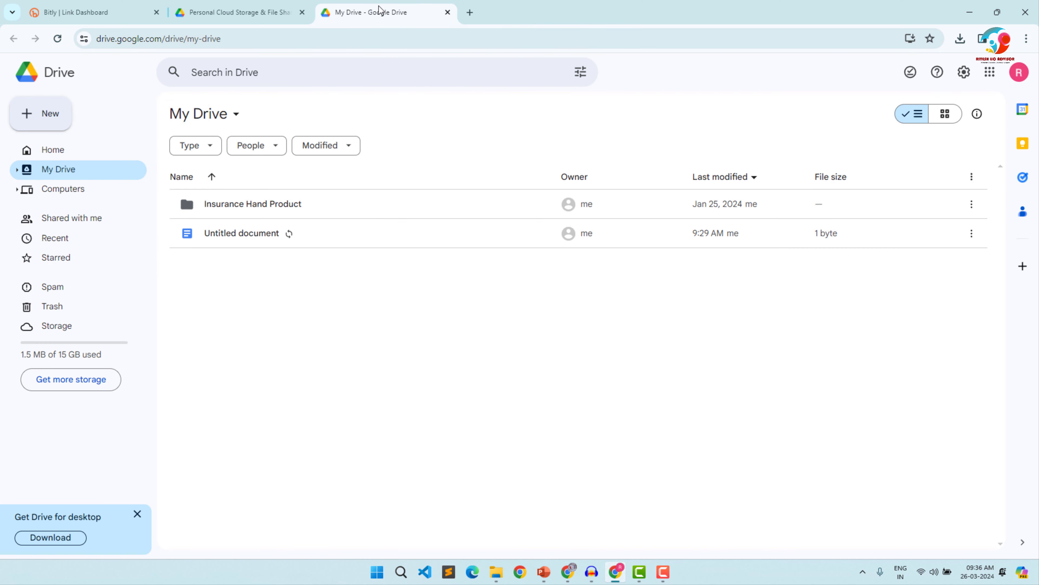
left_click(264, 15)
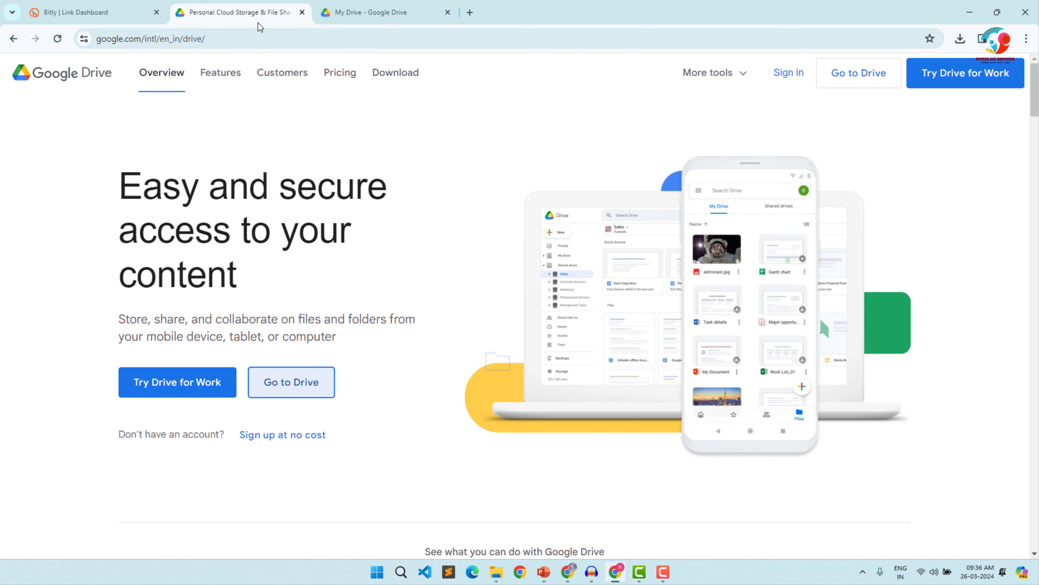
left_click(354, 11)
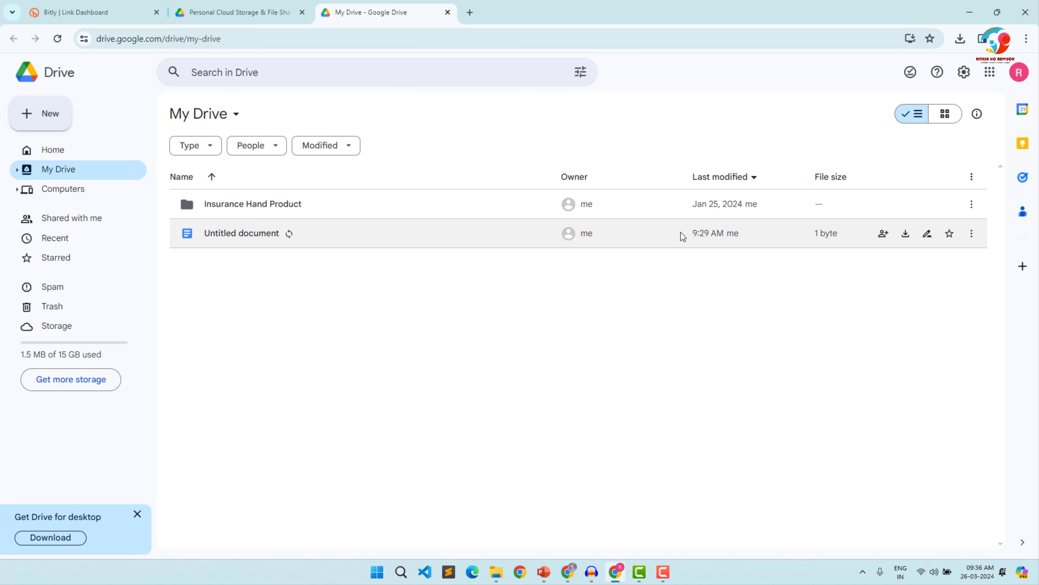
left_click(972, 234)
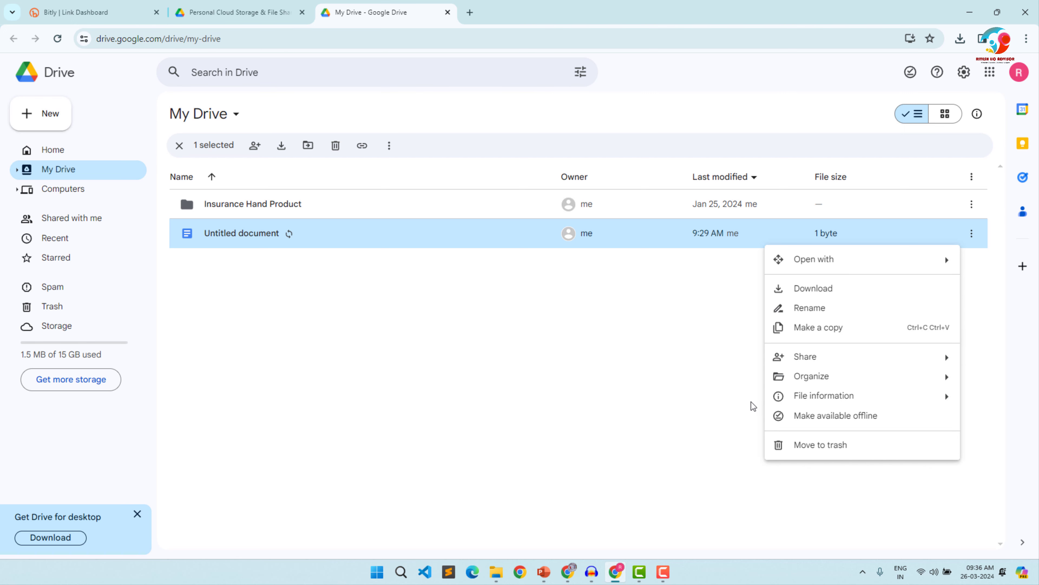
left_click(779, 446)
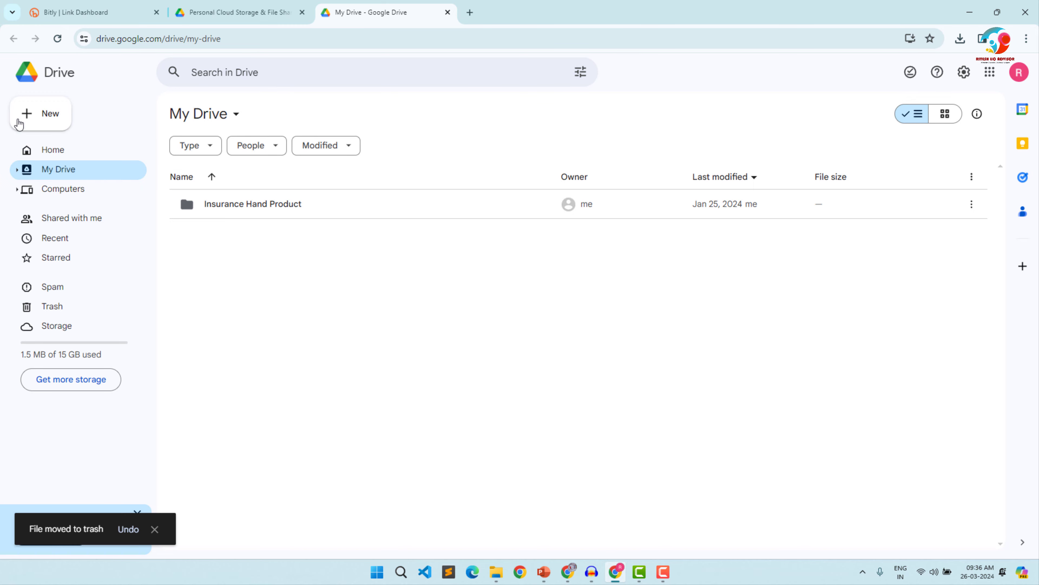
left_click(28, 118)
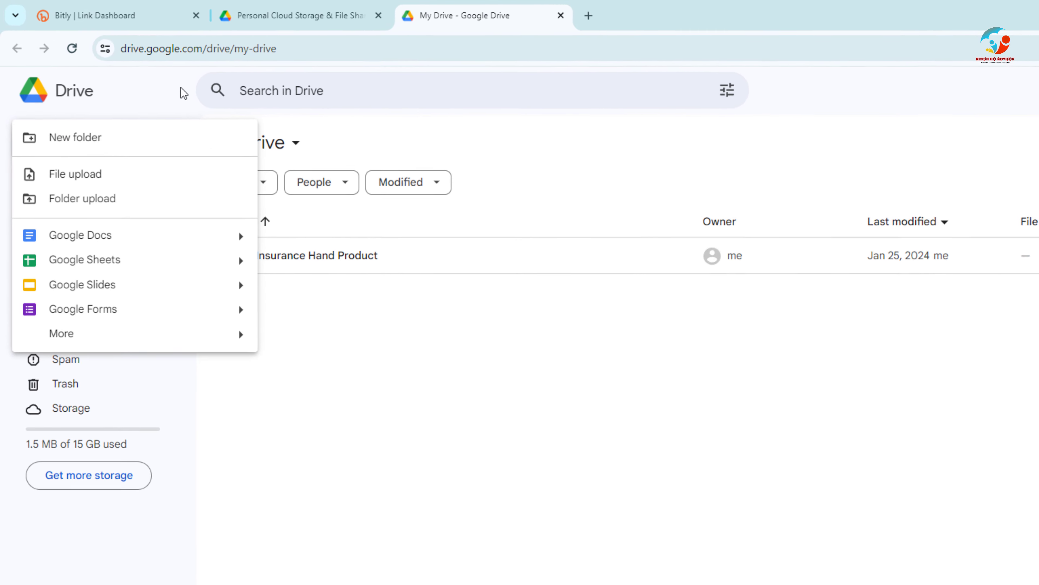
left_click(181, 87)
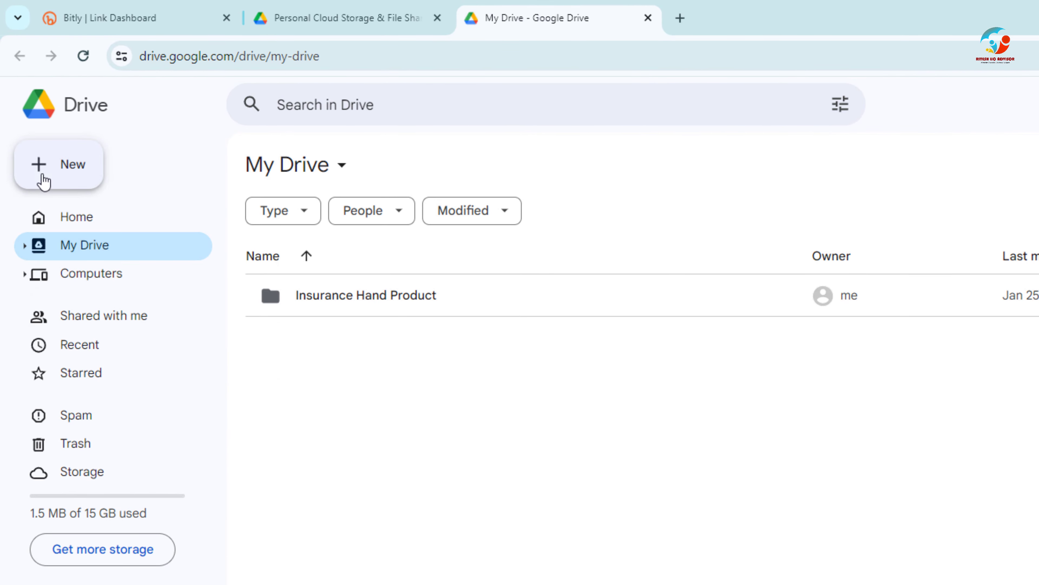
- Create a new folder named Document Manager in My Drive
left_click(73, 168)
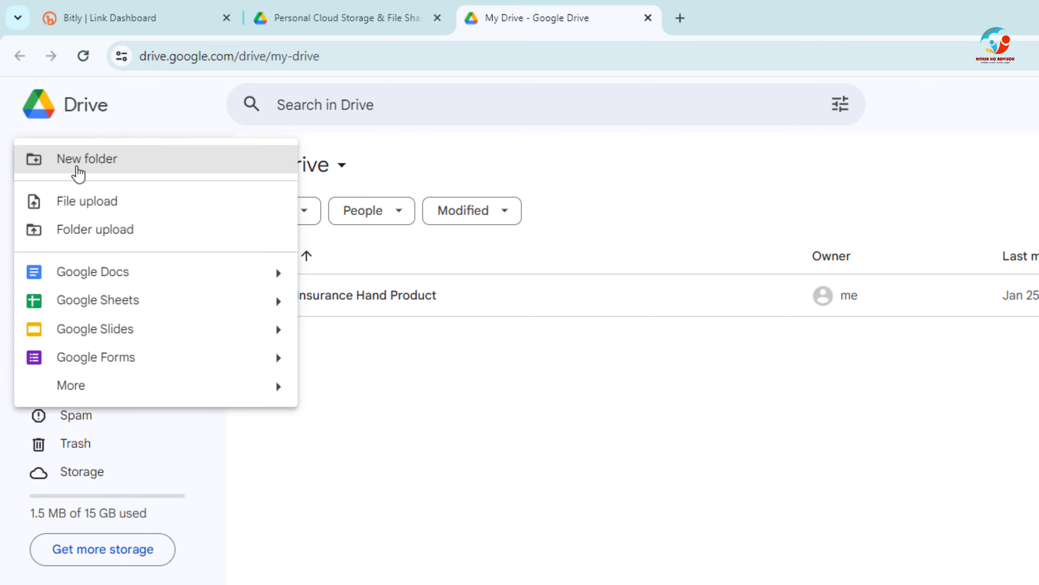
left_click(100, 160)
left_click(84, 171)
left_click(124, 175)
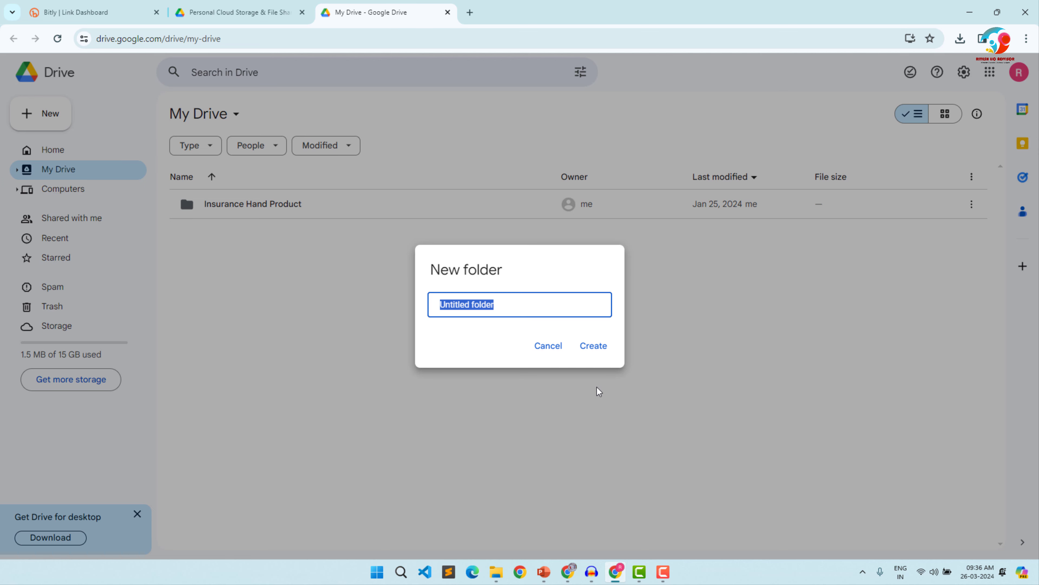
type("Do")
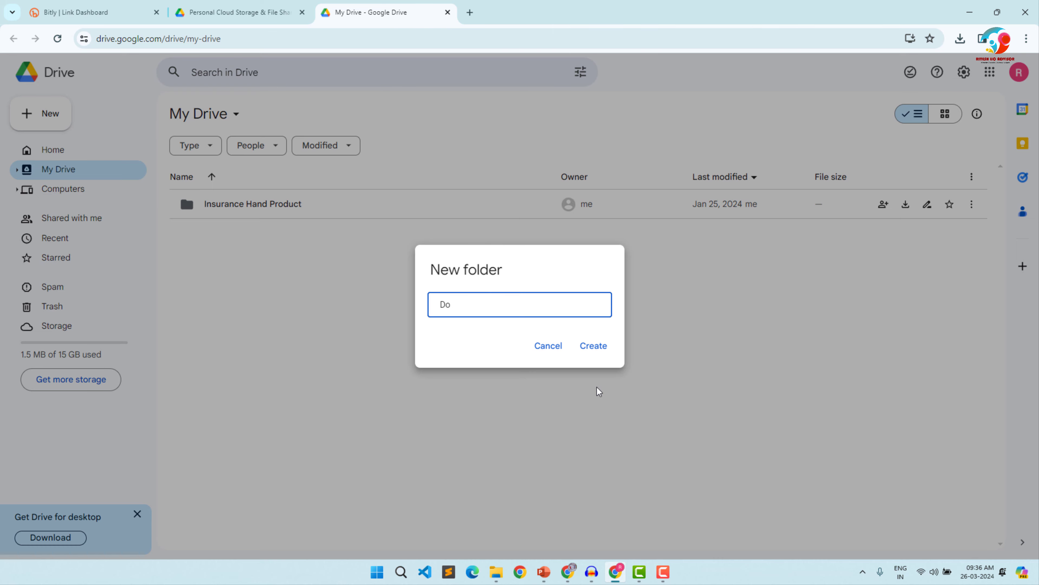
type("cument Manager")
left_click(598, 345)
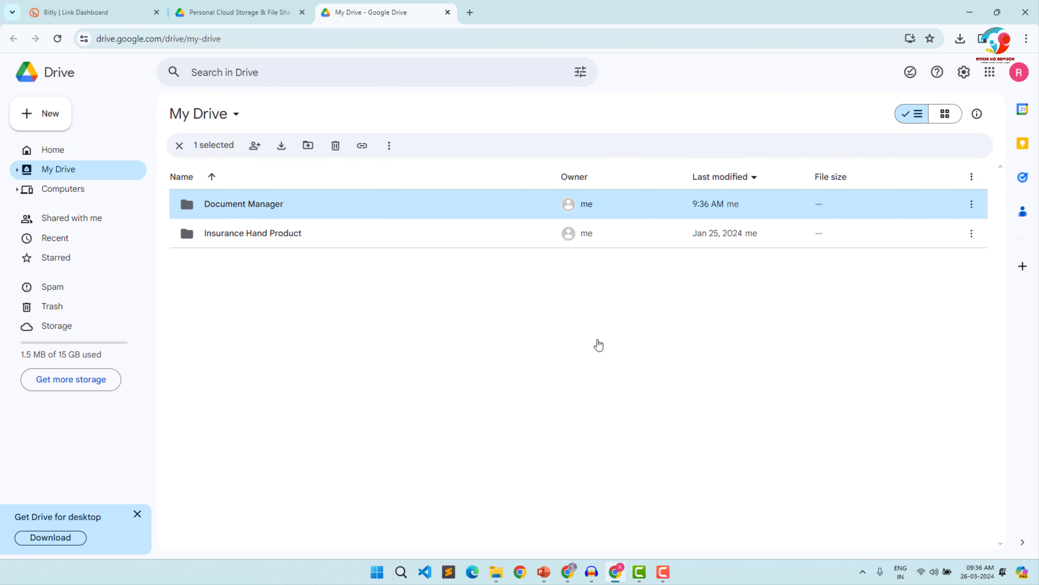
- Inside the Document Manager folder, create a subfolder named with the client's first name followed by XXXXXXXXXX
double_click(216, 203)
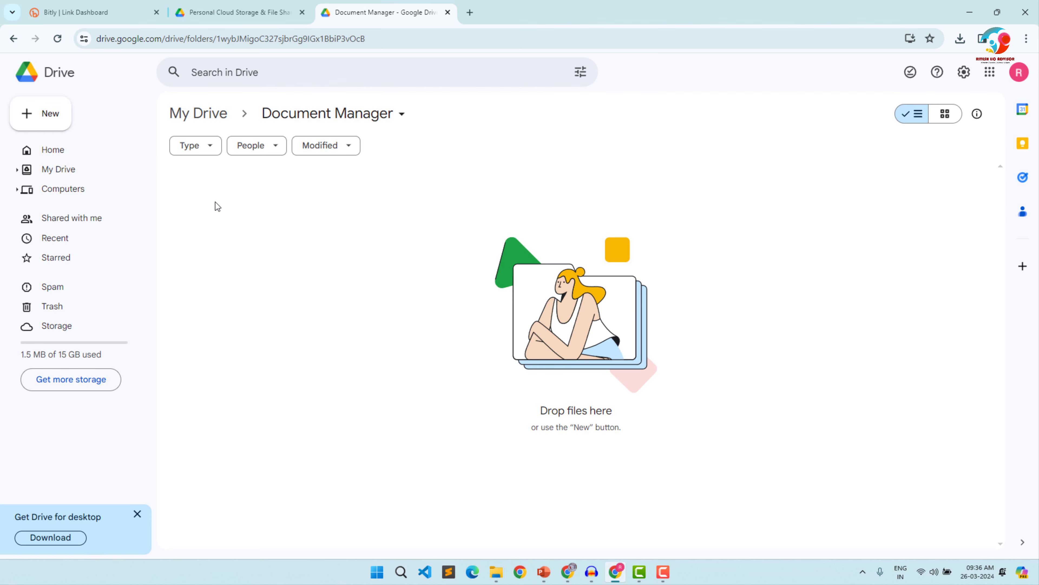
left_click(51, 115)
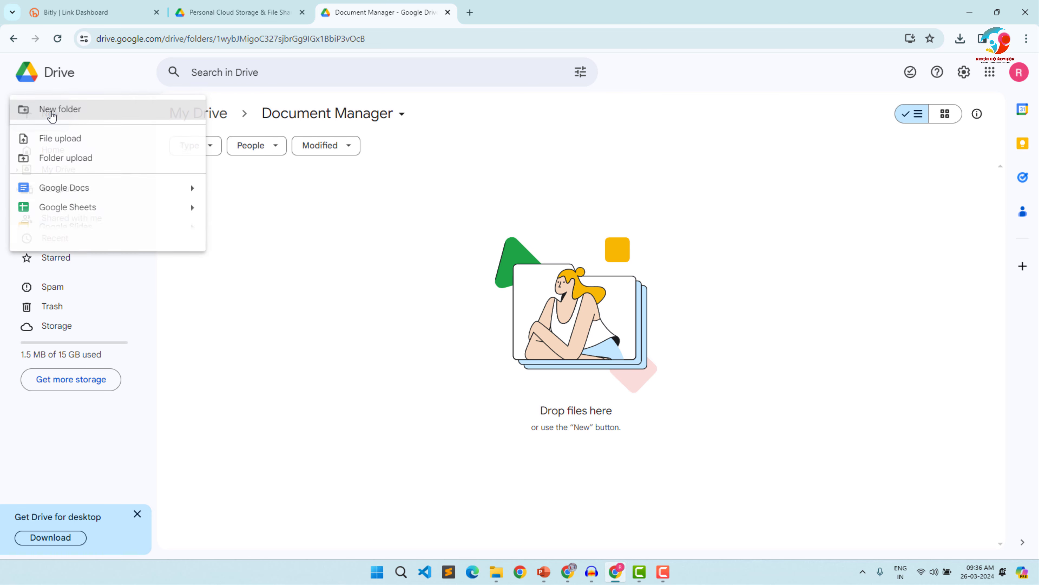
left_click(89, 115)
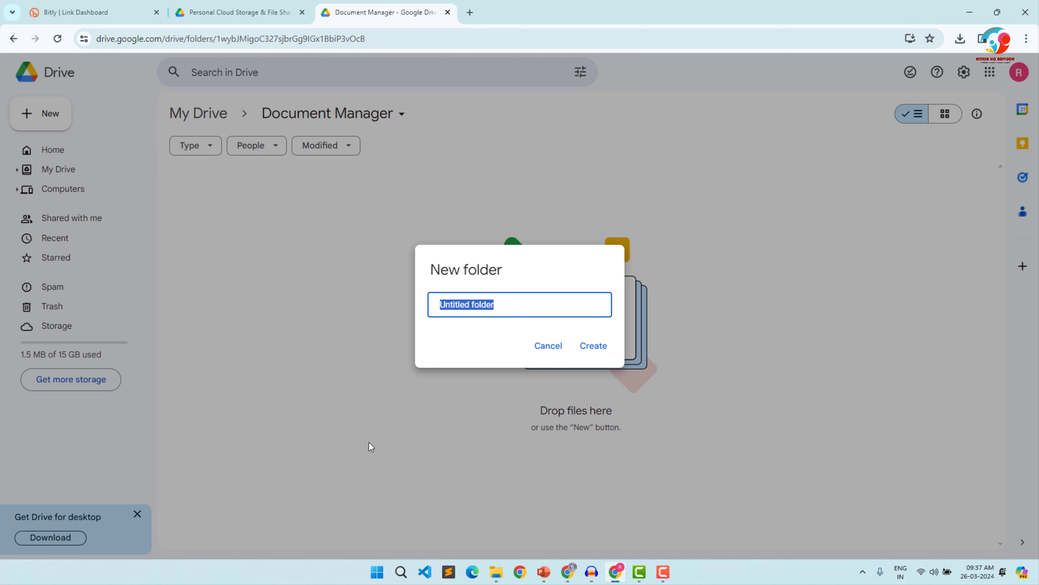
type("Ritesh XXXXXX")
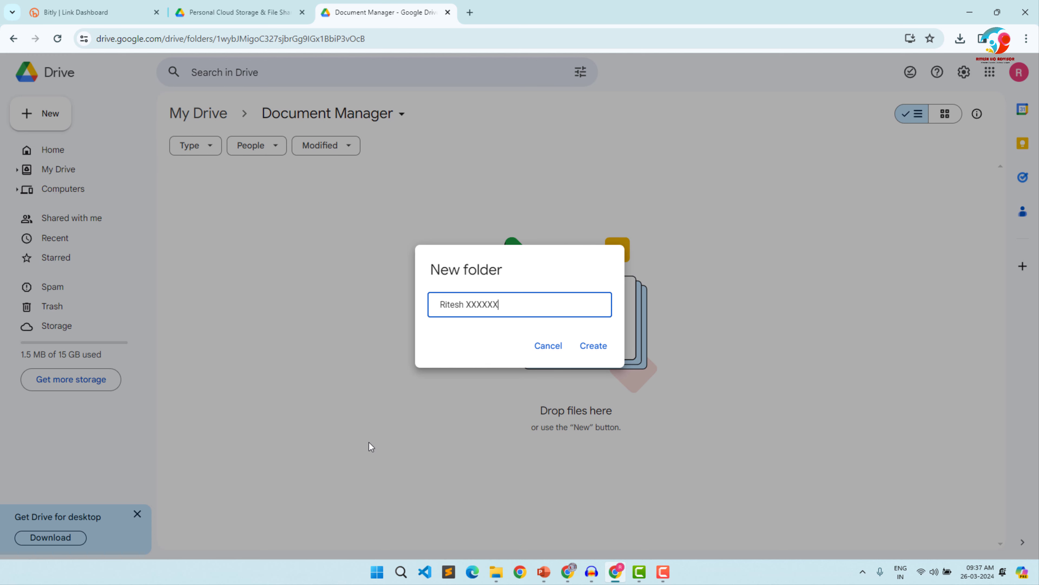
type("XXXX")
left_click(592, 347)
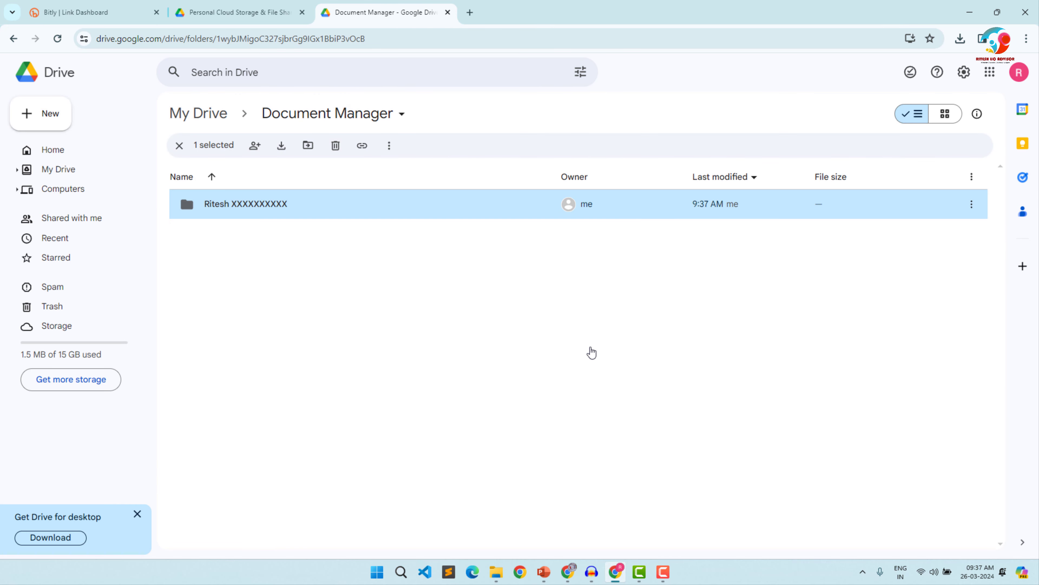
- Open the new client folder and upload the client's renamed PDF to it from the Downloads folder in File Explorer
double_click(304, 210)
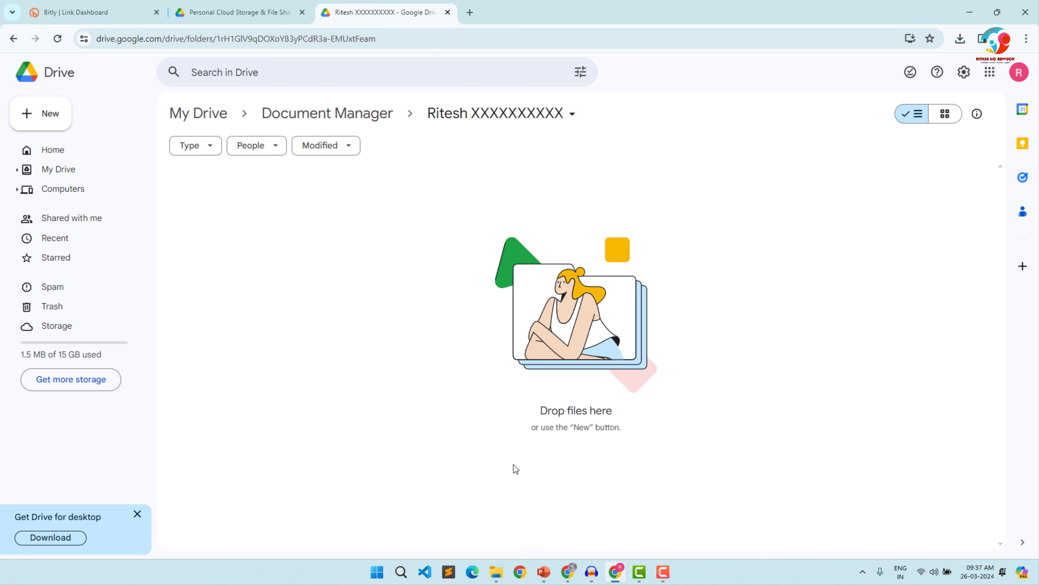
left_click(496, 572)
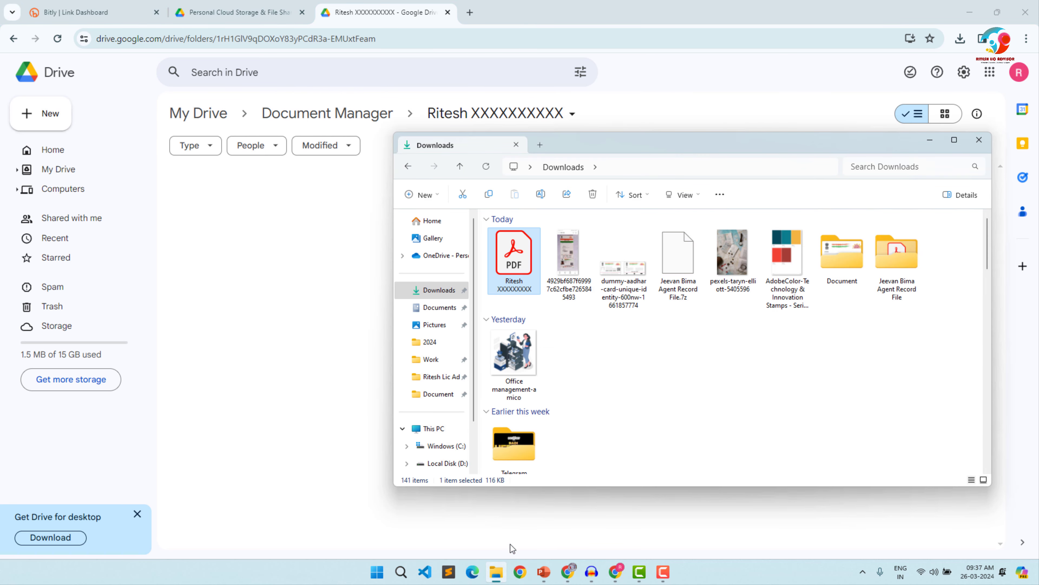
left_click_drag(510, 270, 228, 283)
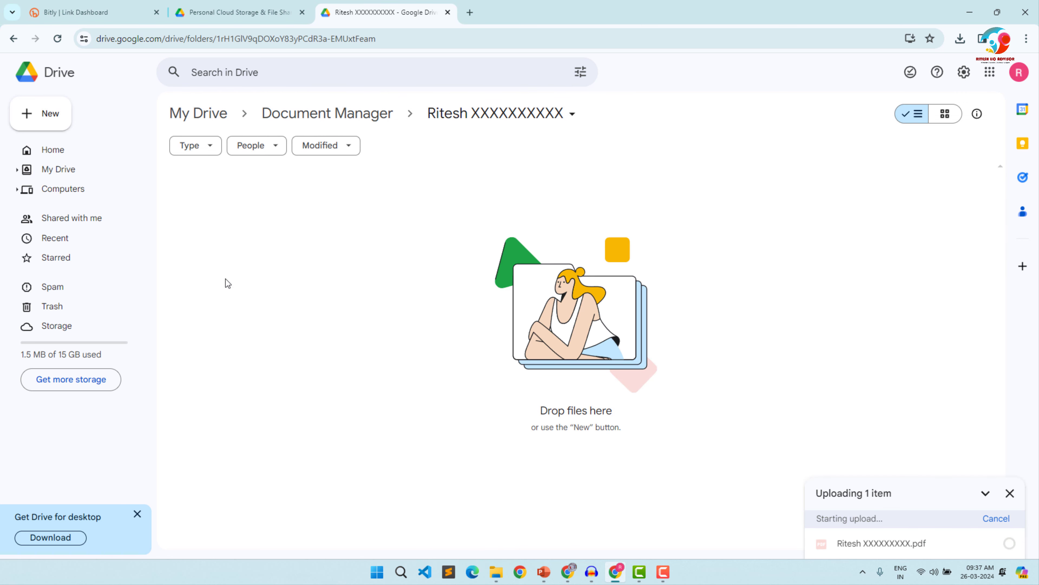
- Upload all five images from the Document folder in Downloads to the same client folder and dismiss the upload status
key("alt+Tab")
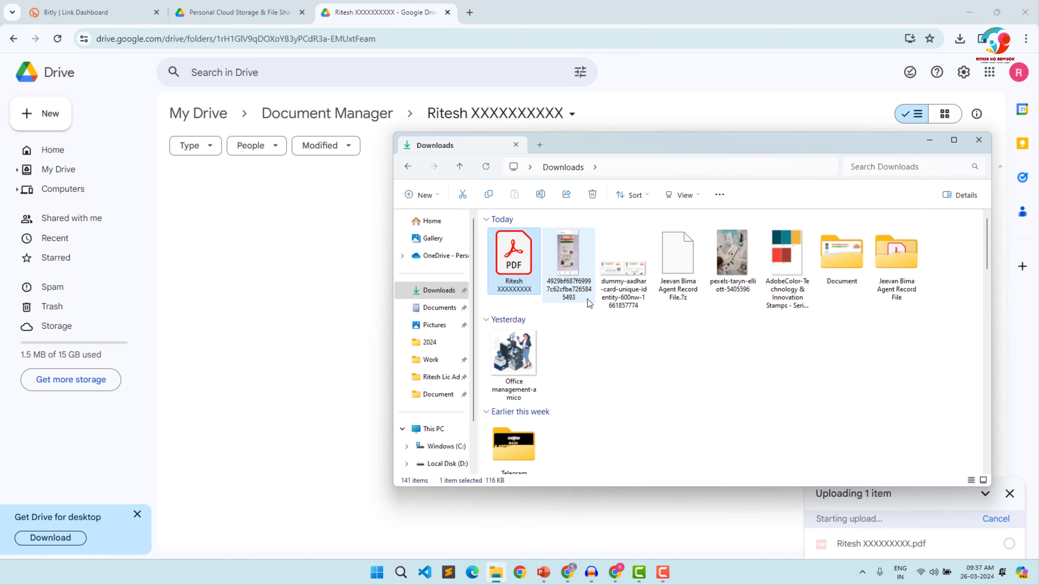
double_click(846, 268)
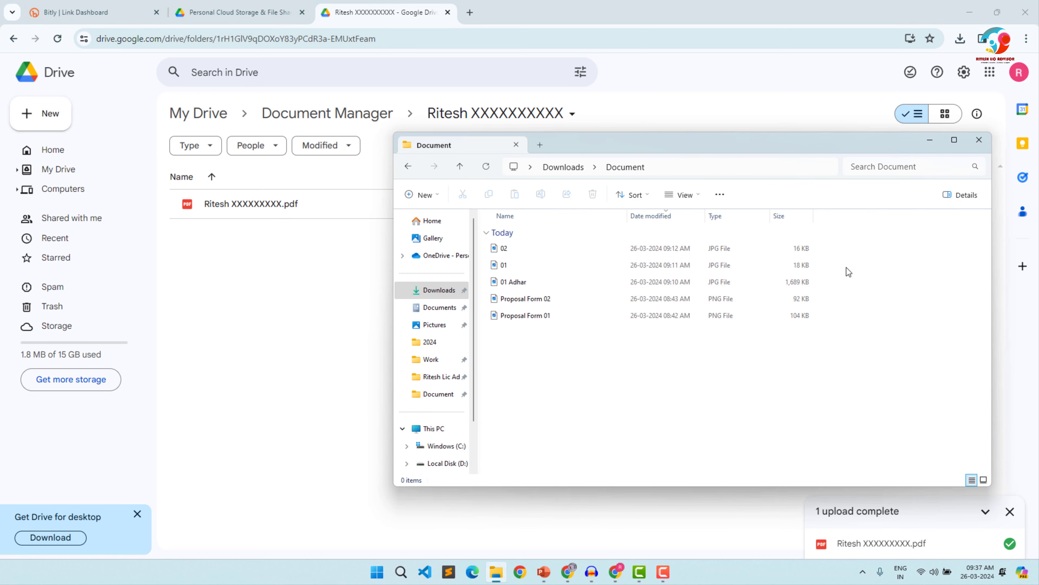
left_click_drag(531, 408, 618, 233)
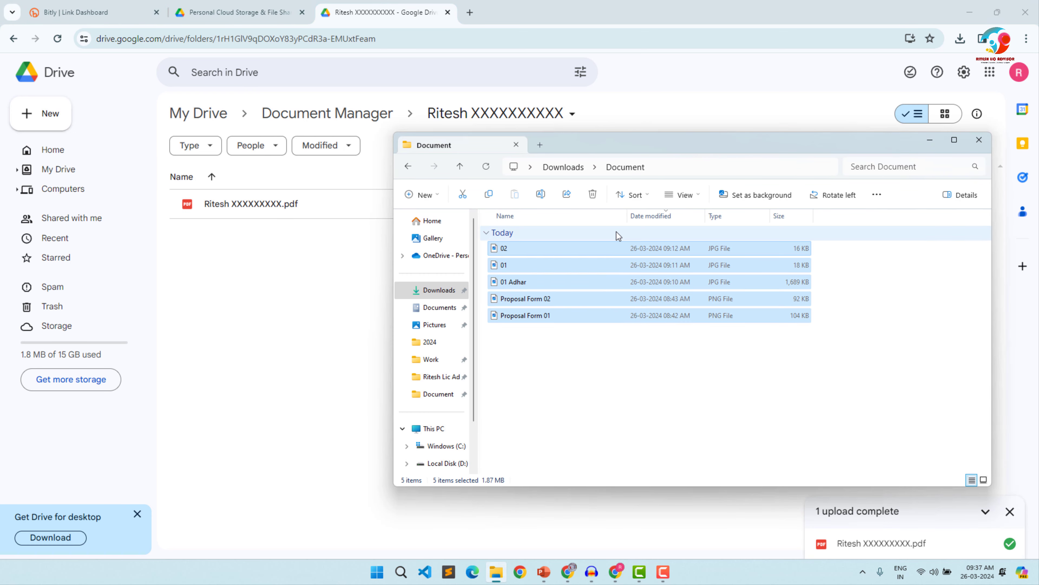
left_click_drag(513, 253, 278, 327)
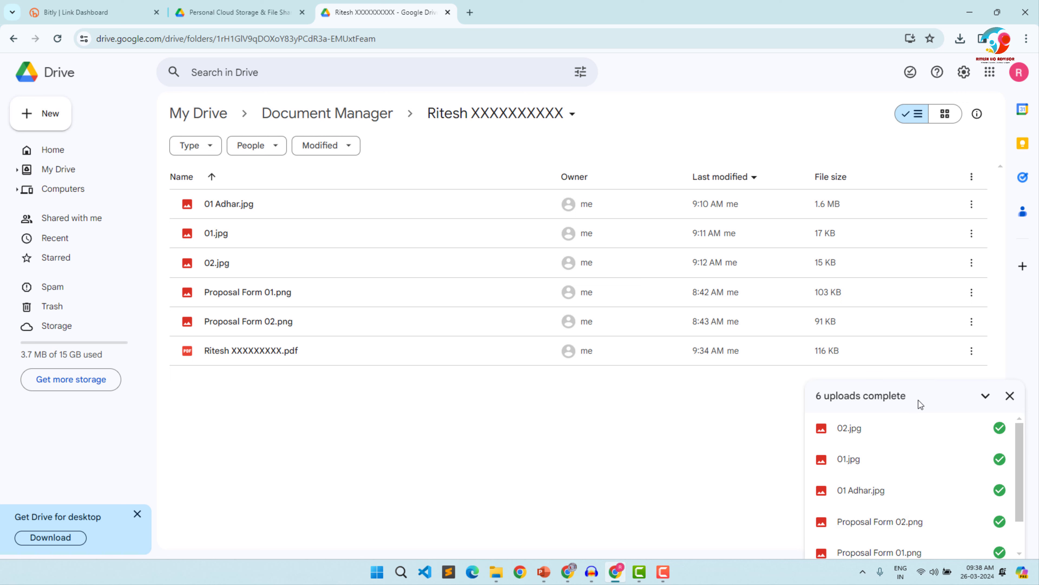
left_click(1012, 404)
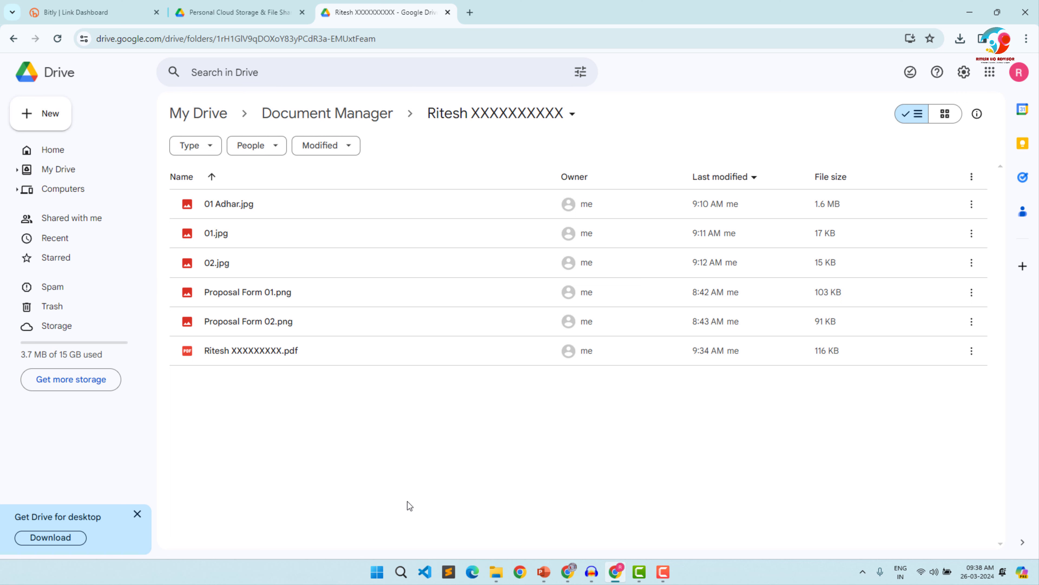
- Back in Document Manager, create a folder named with a second client's first name followed by XXXXXXX, look inside it and return
left_click(354, 120)
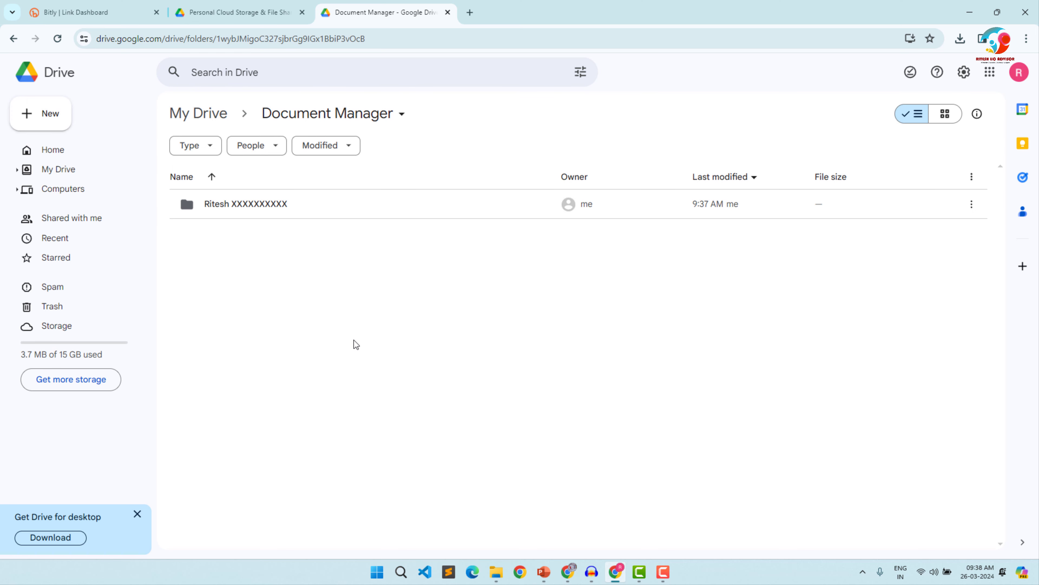
left_click(46, 112)
left_click(97, 118)
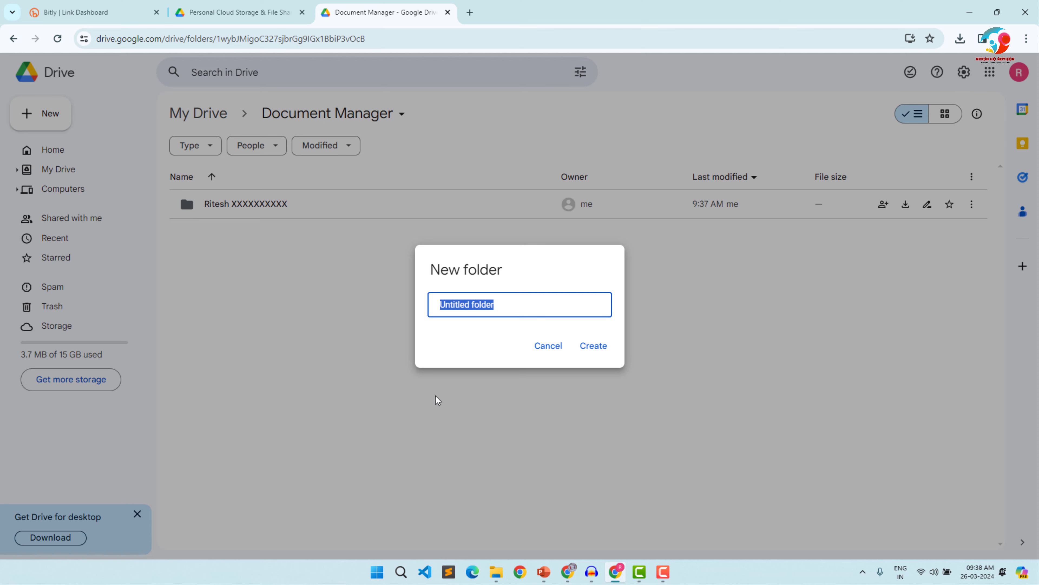
type("Rad")
type("j")
key("BackSpace")
key("BackSpace")
type("jesh XXXXXXX")
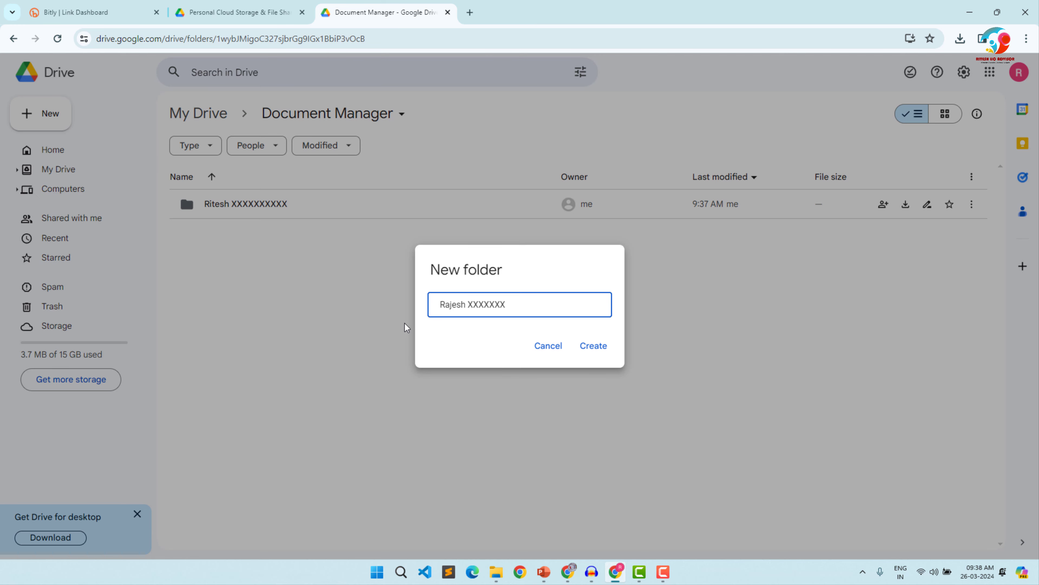
left_click(596, 346)
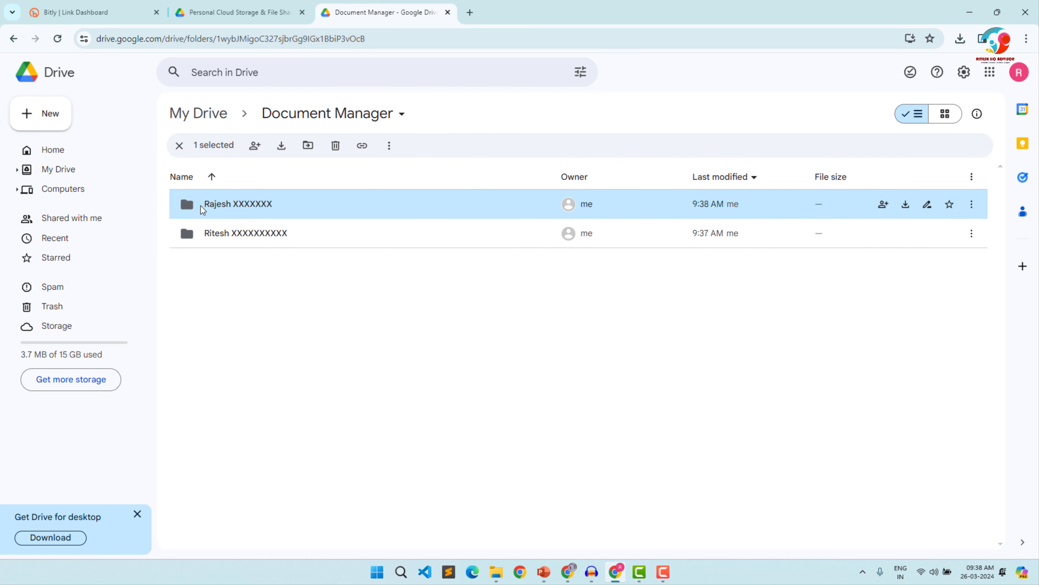
double_click(266, 207)
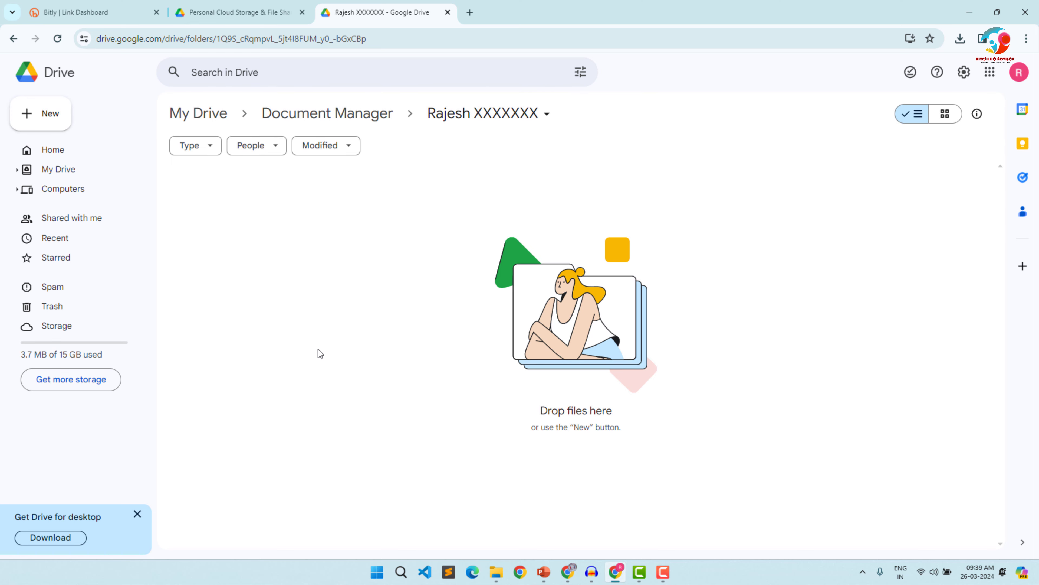
left_click(332, 114)
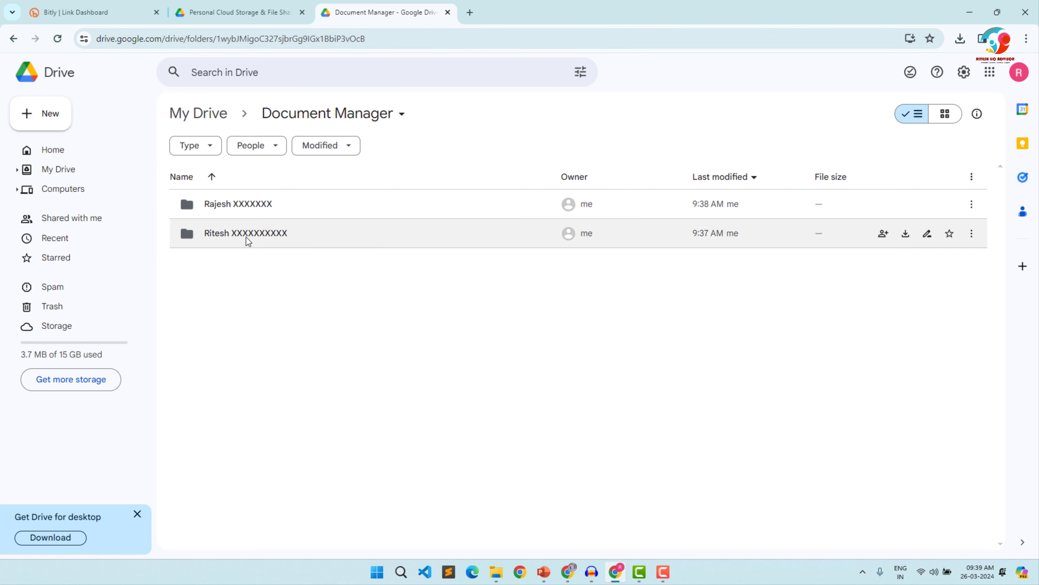
left_click(236, 72)
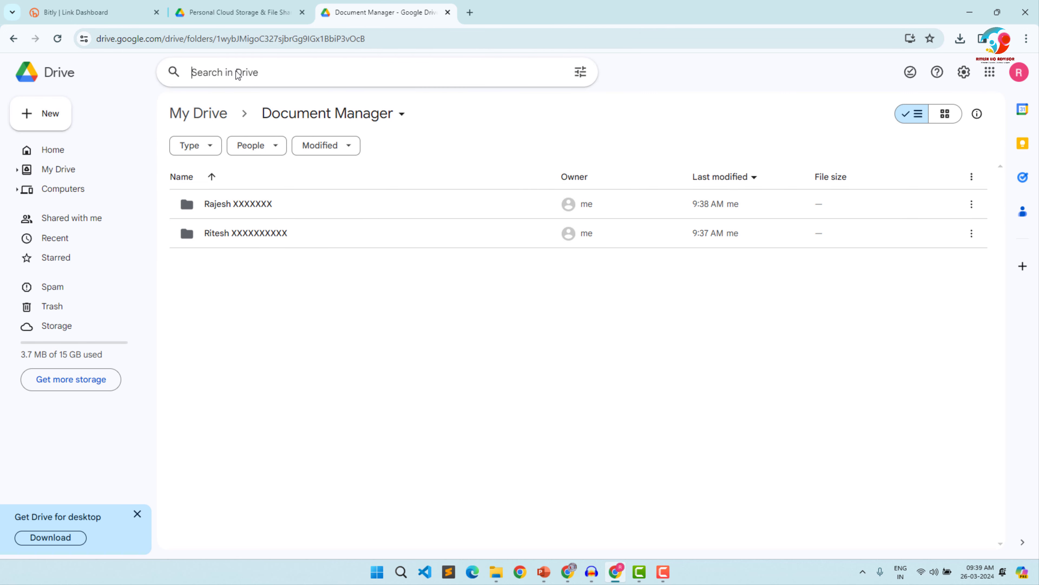
type("r")
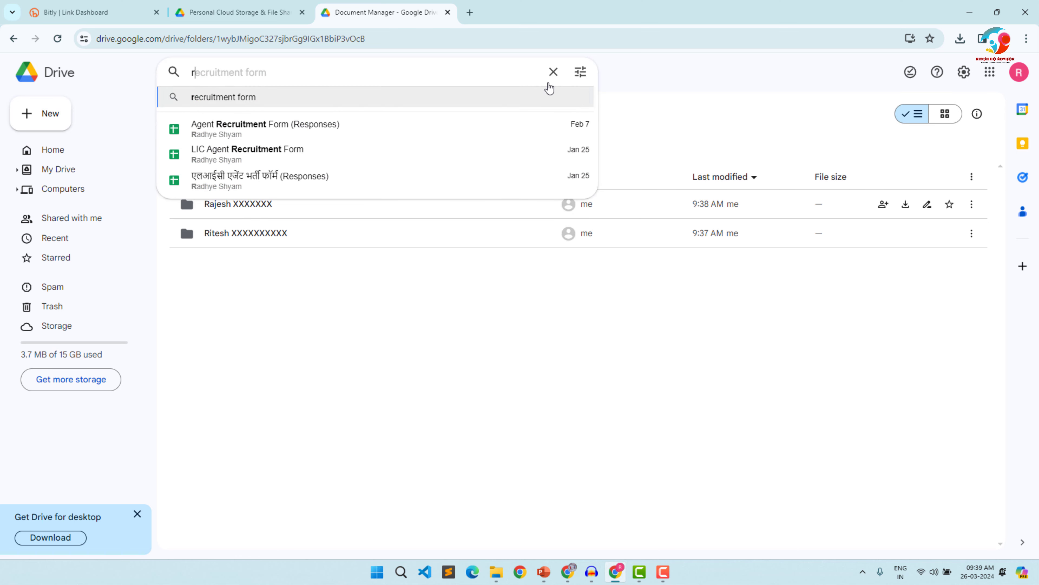
left_click(554, 73)
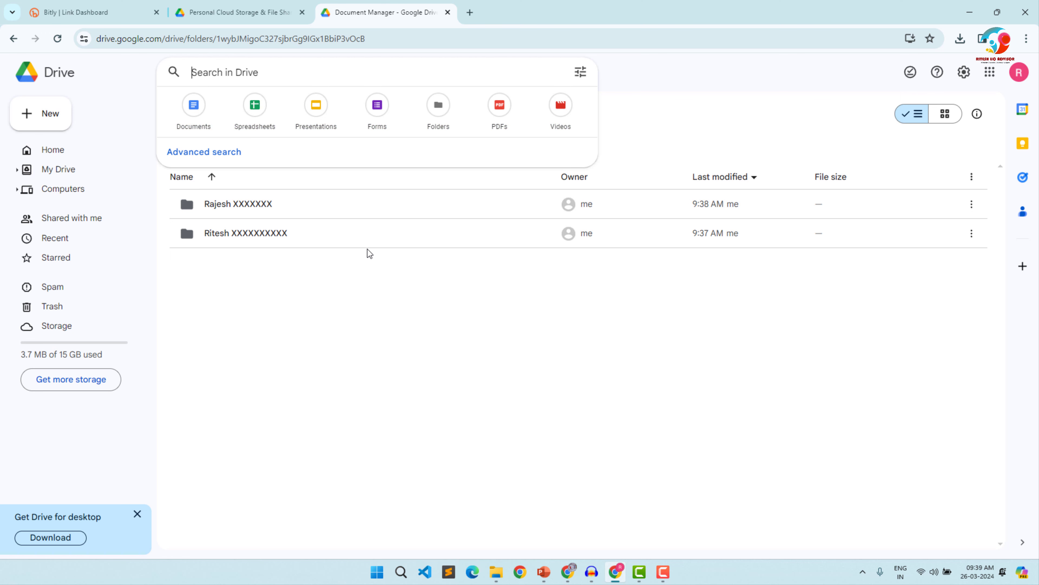
left_click(391, 303)
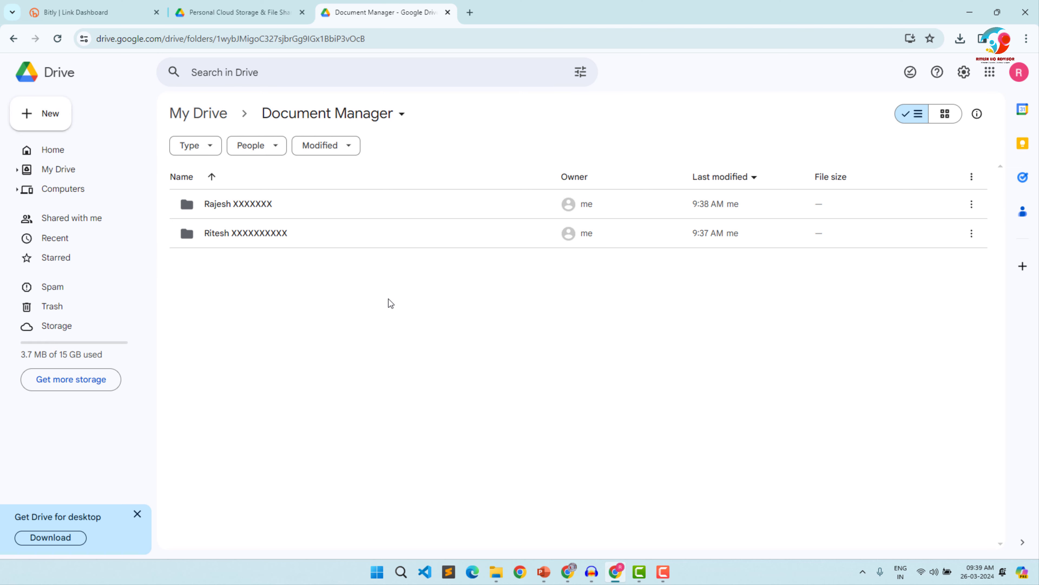
- Copy the sharing link of the first client's folder, the one holding the uploaded PDF and images
mouse_move(834, 223)
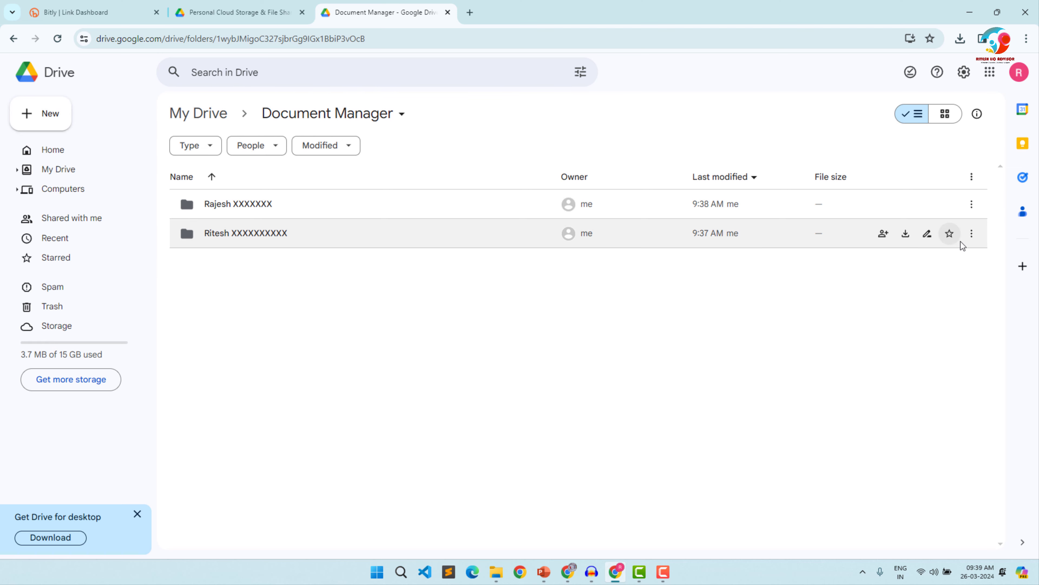
left_click(971, 234)
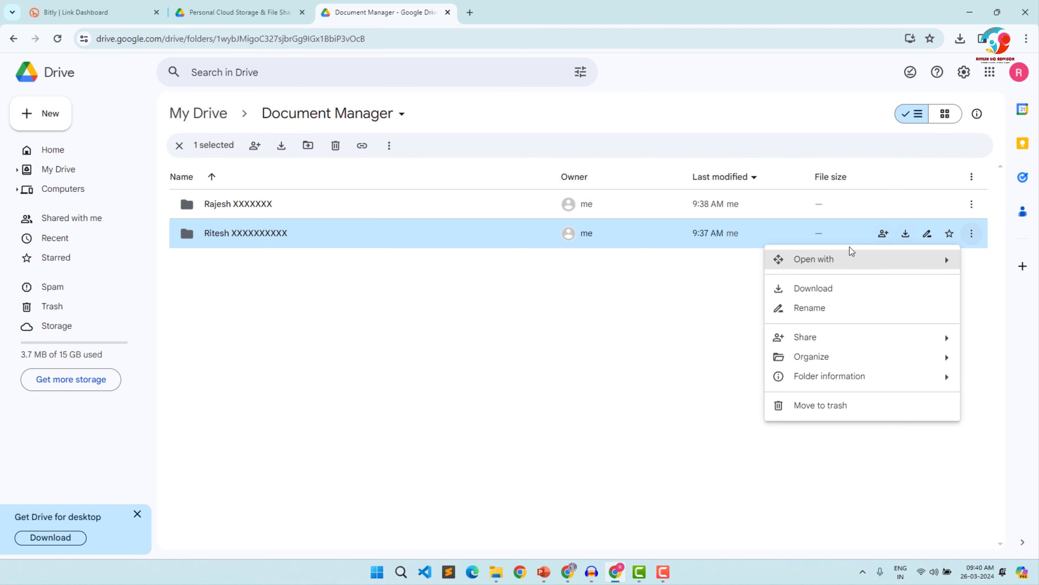
mouse_move(824, 338)
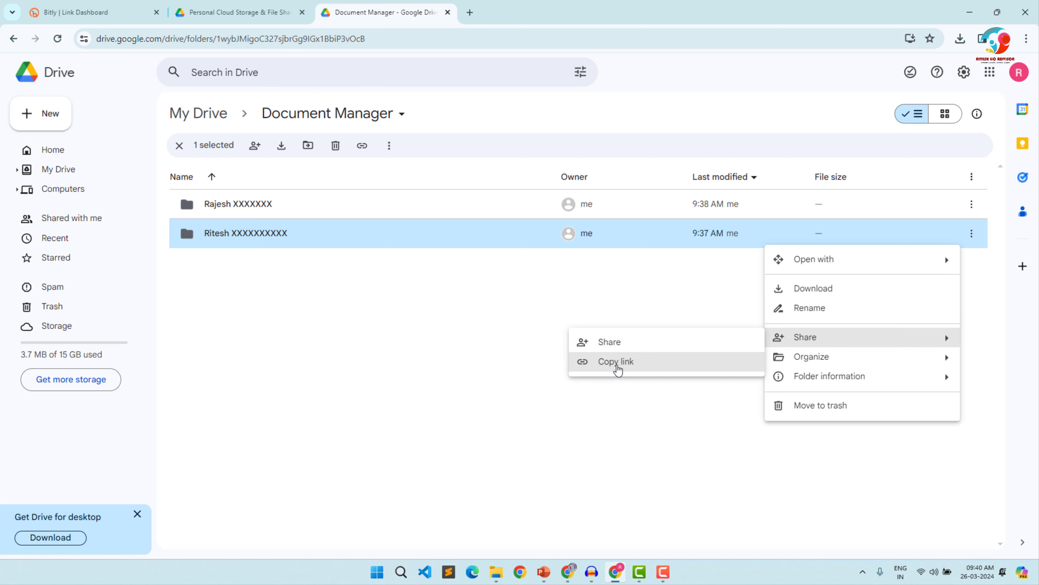
left_click(616, 362)
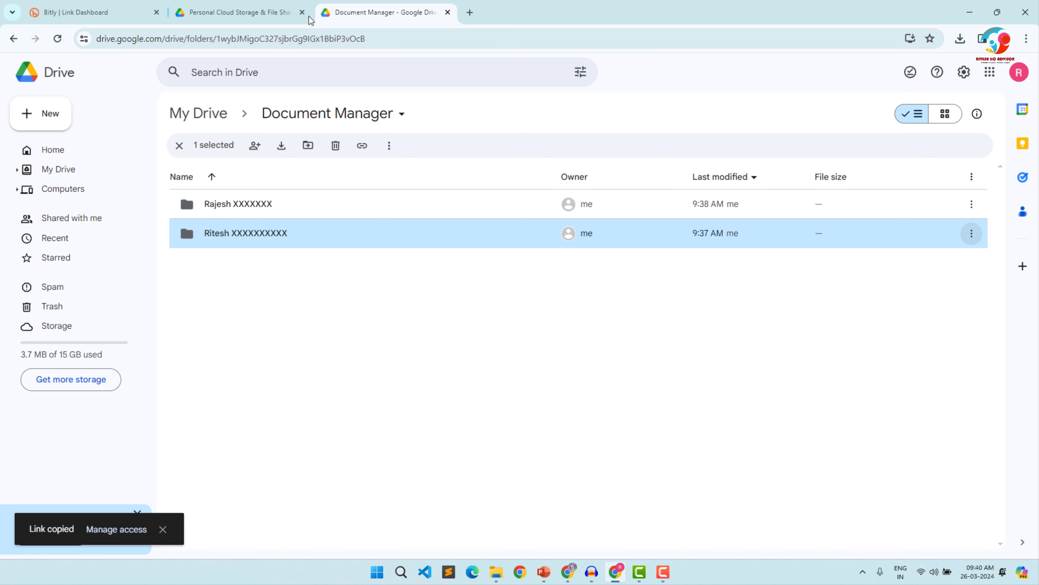
- Switch to Bitly and create a new short link with the copied Drive folder link as its destination
left_click(59, 15)
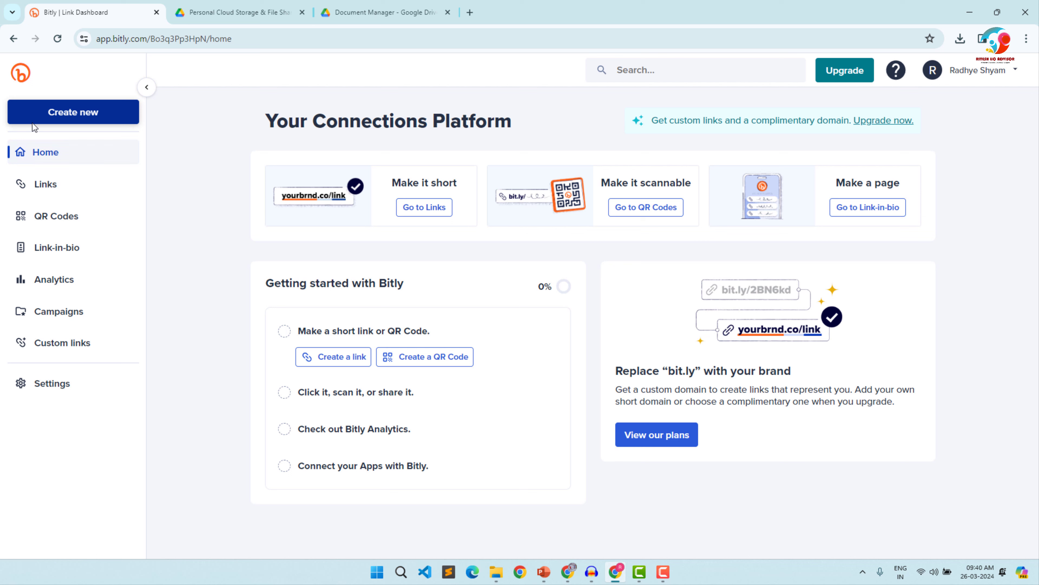
left_click(56, 117)
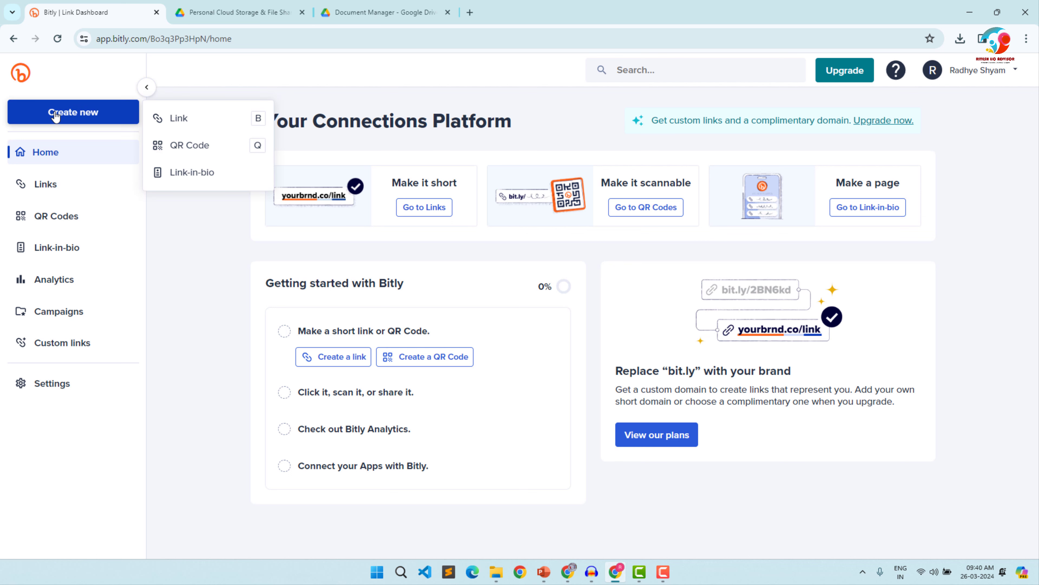
left_click(190, 126)
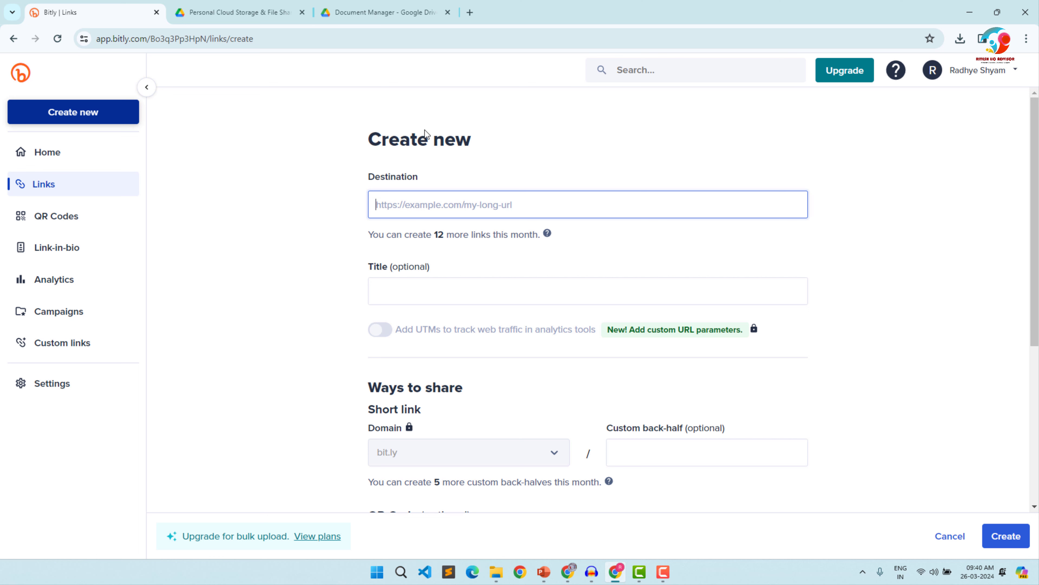
key("ctrl+v")
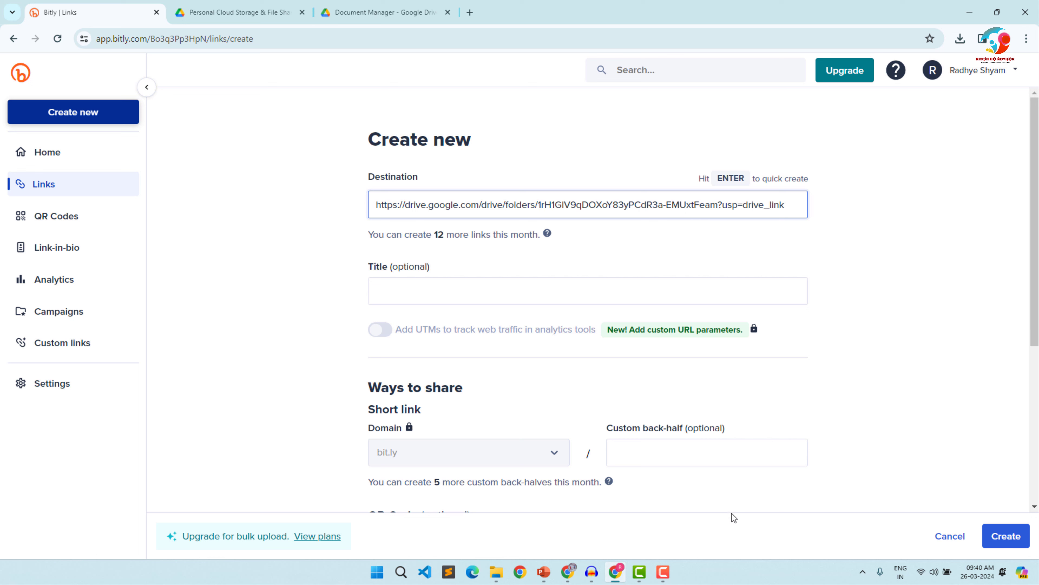
left_click(1006, 536)
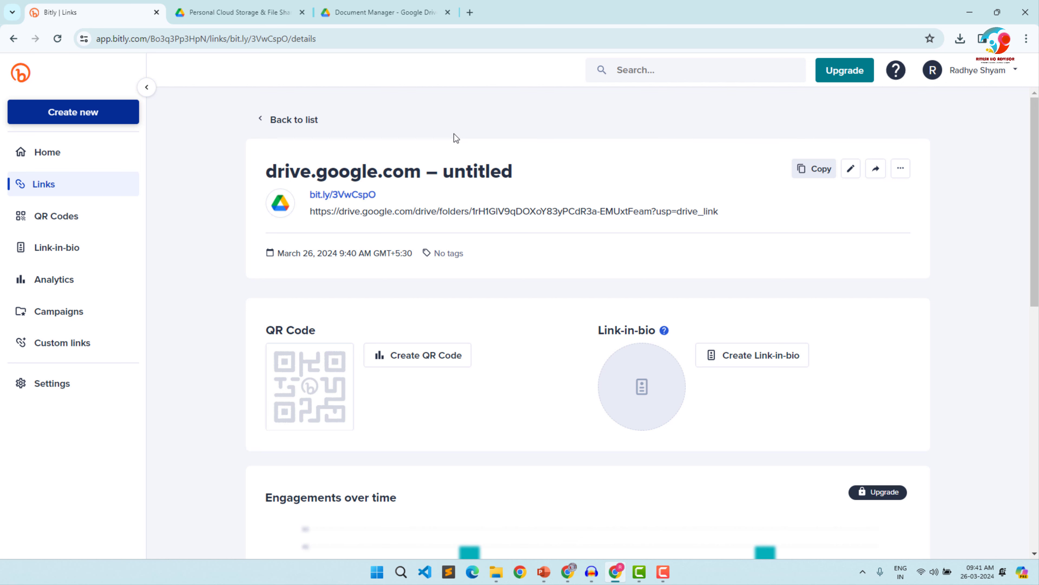
- Open Google Contacts in a new browser tab and open the client's contact for editing
left_click(376, 10)
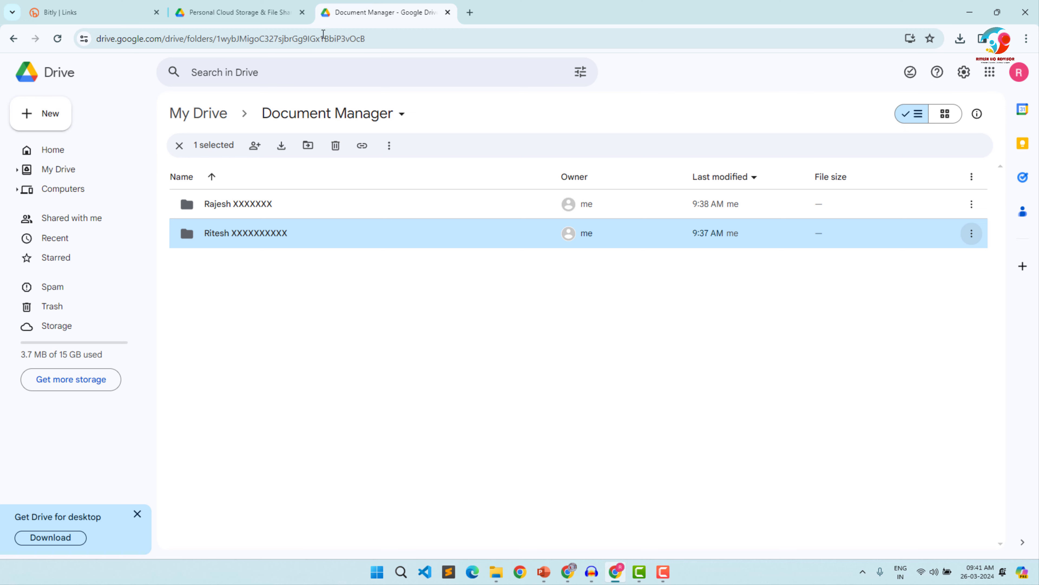
left_click(469, 13)
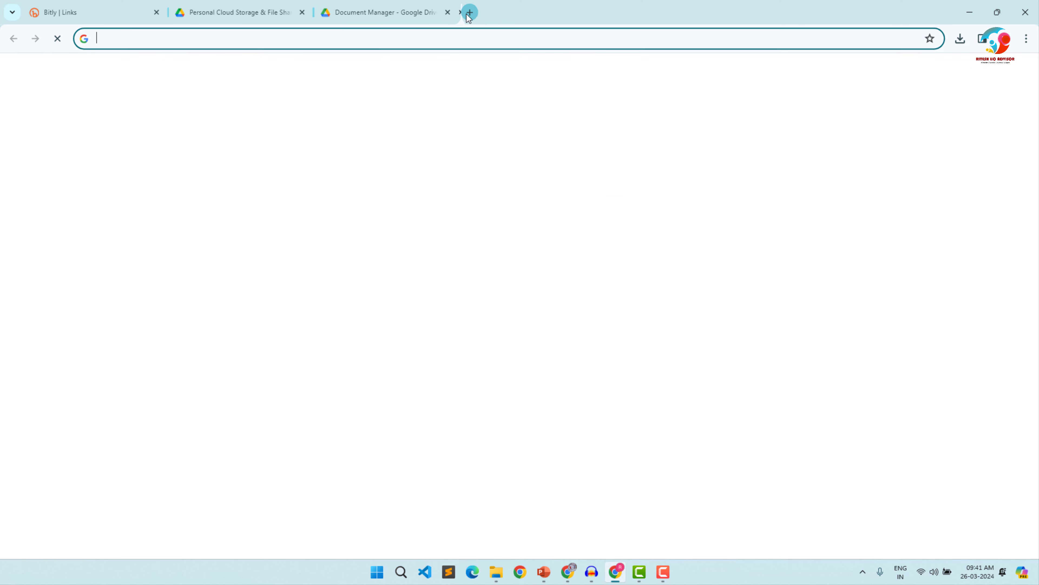
type("g")
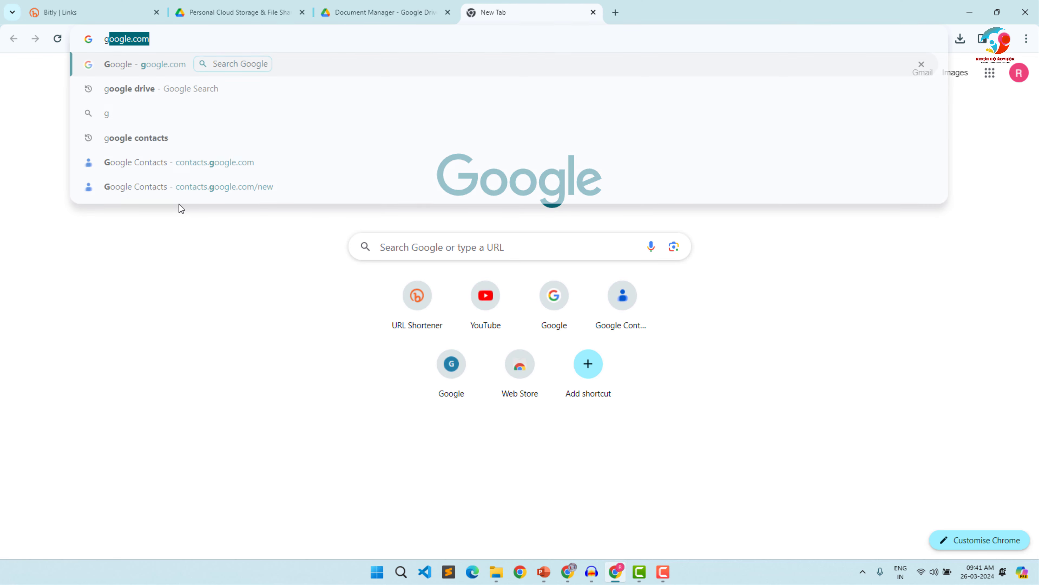
key("BackSpace")
key("BackSpace")
type("con")
key("Return")
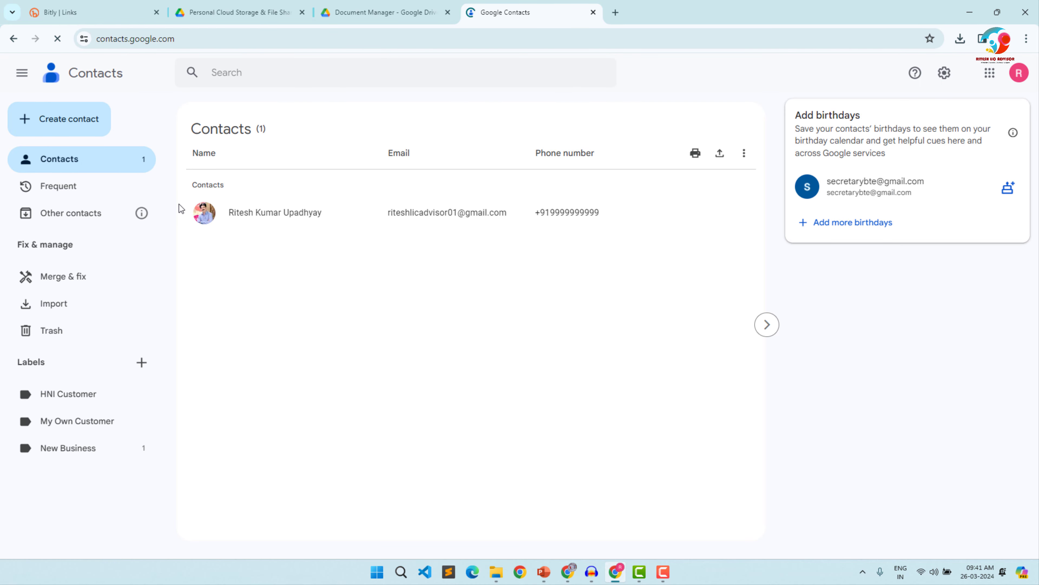
left_click(270, 208)
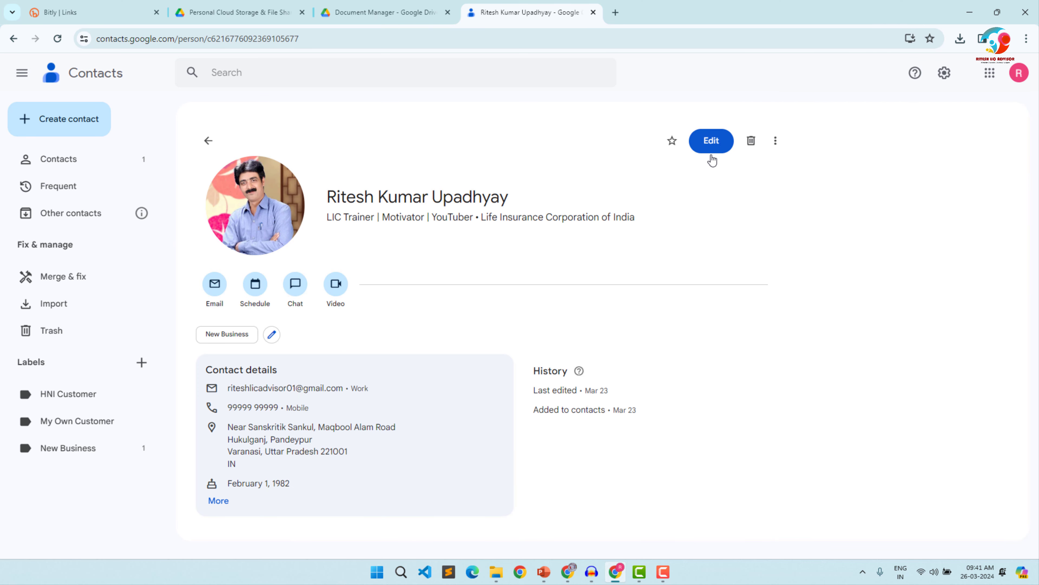
left_click(711, 142)
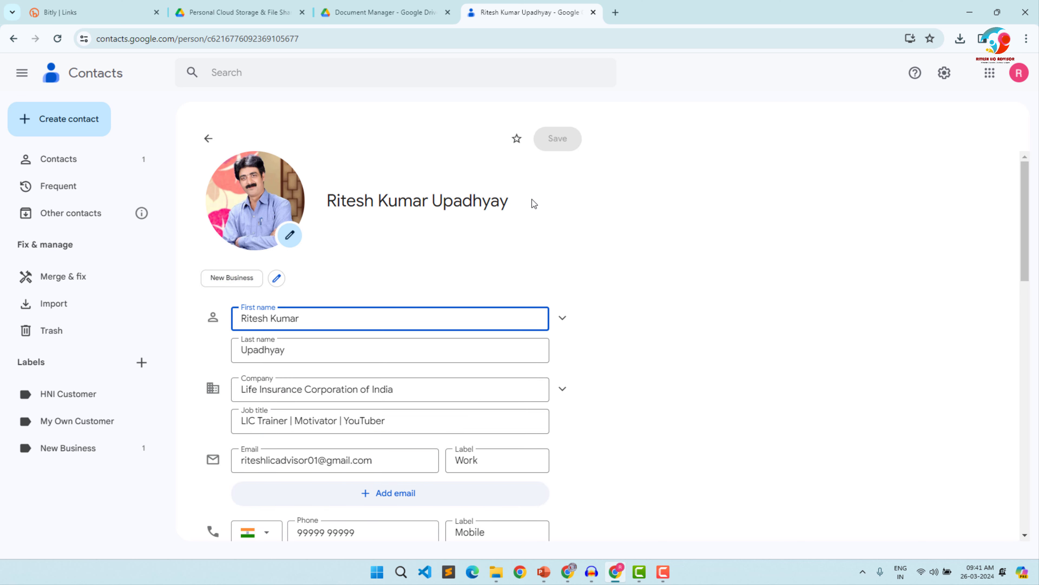
- Copy the newly created short link from Bitly and return to the client's contact form
left_click(95, 14)
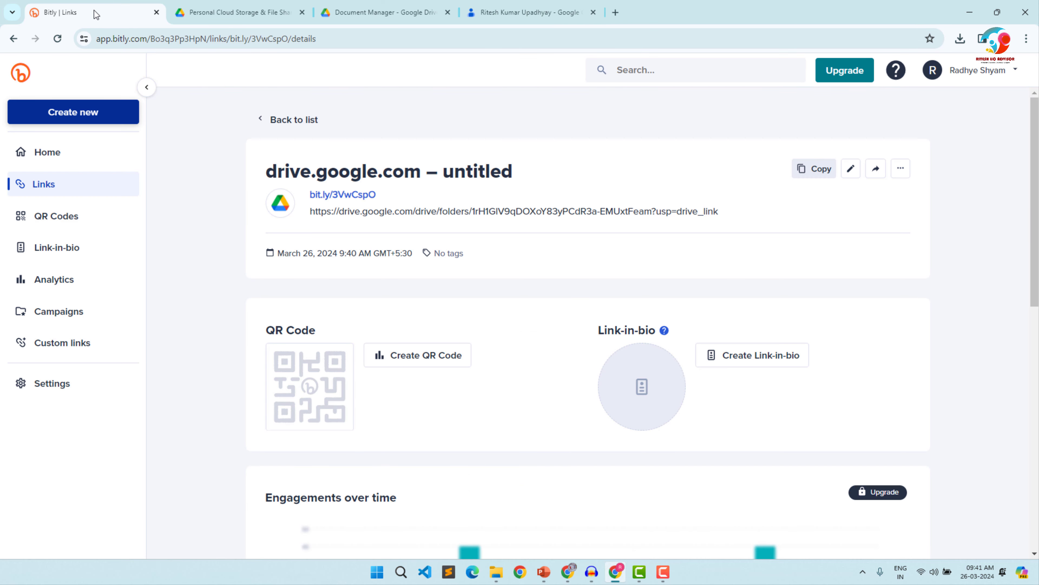
left_click(810, 170)
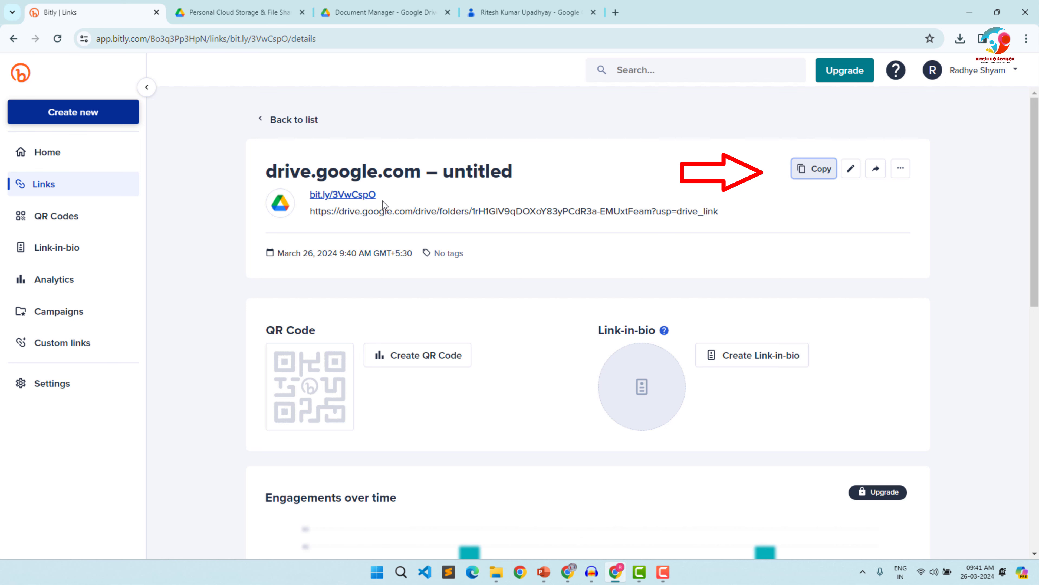
left_click(529, 8)
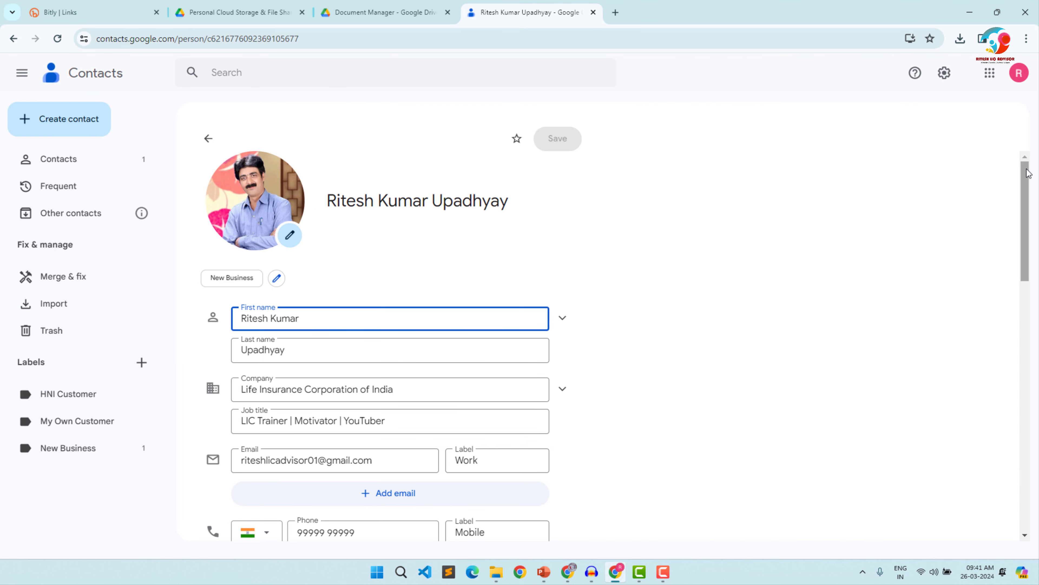
- Add the note "LIC Document-" followed by the copied short link to the client's contact and save it
left_click_drag(1028, 172, 1012, 436)
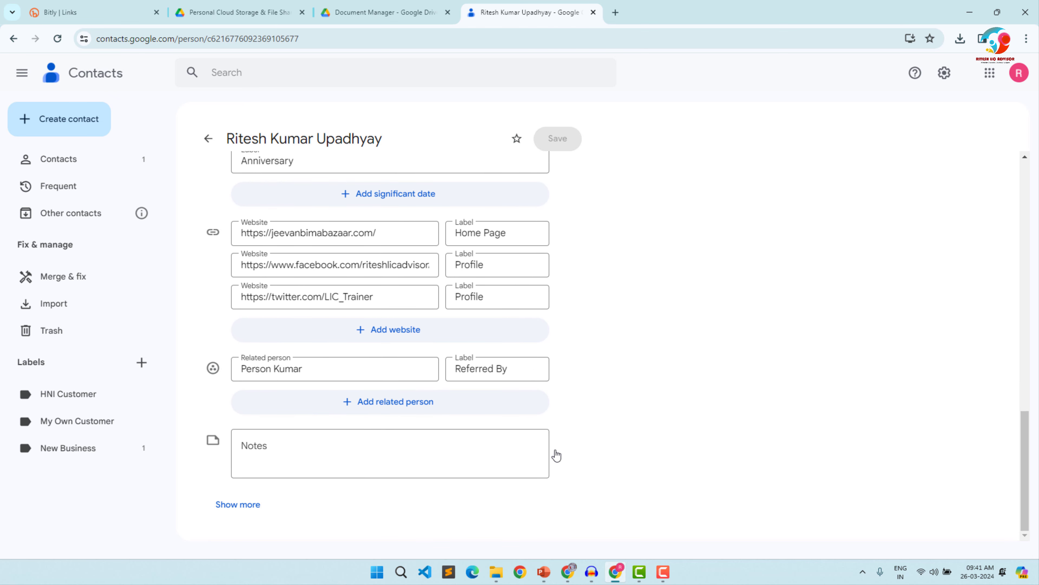
left_click(283, 448)
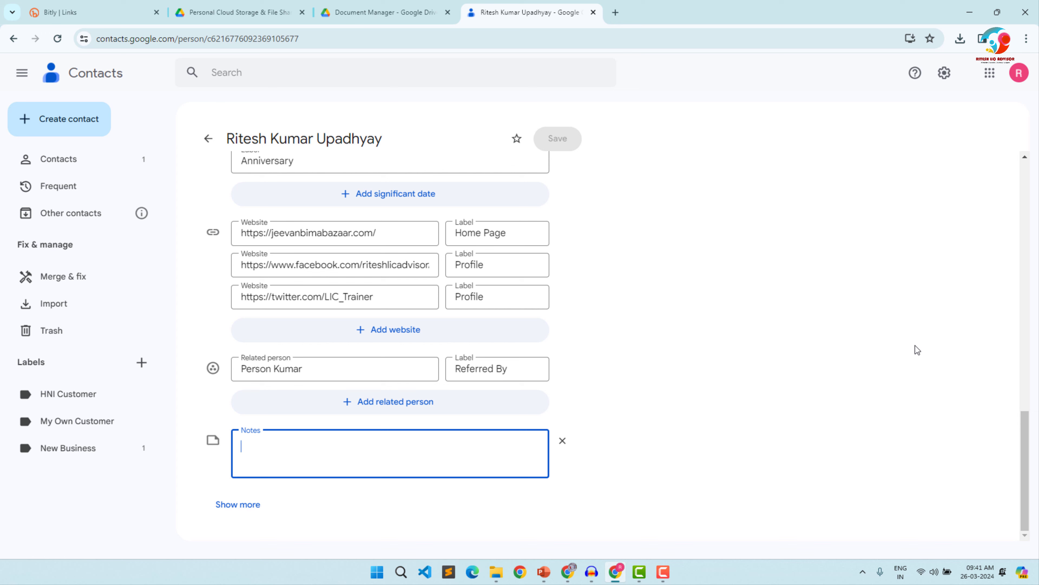
type("LIC Dou")
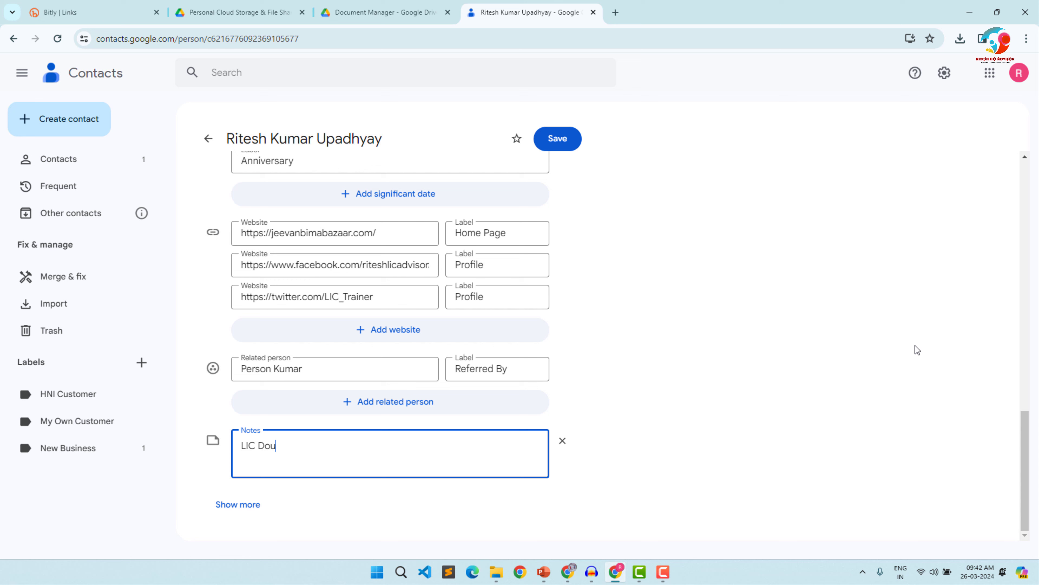
key("BackSpace")
type("cument-")
key("ctrl+v")
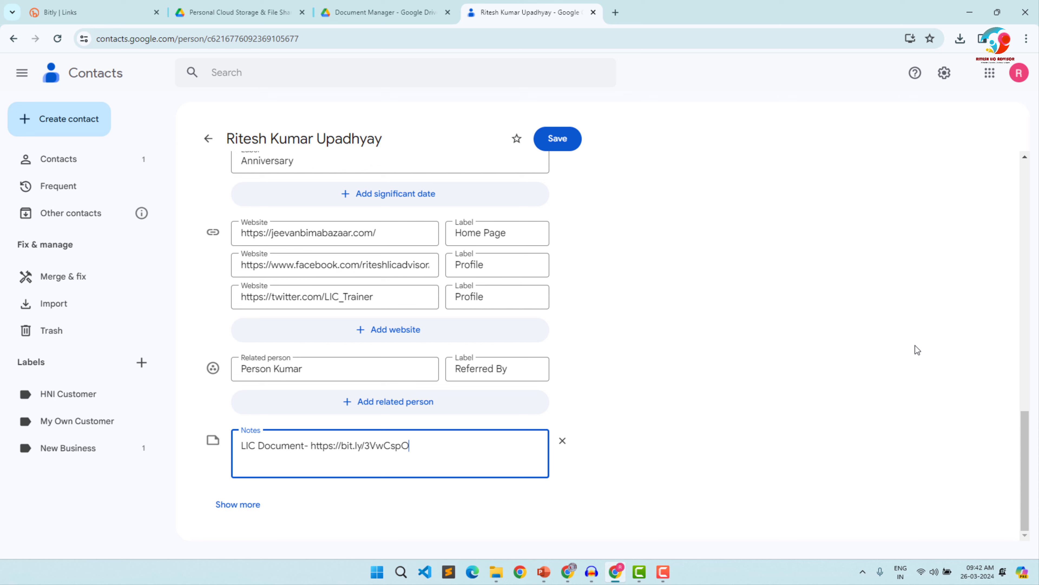
left_click(573, 139)
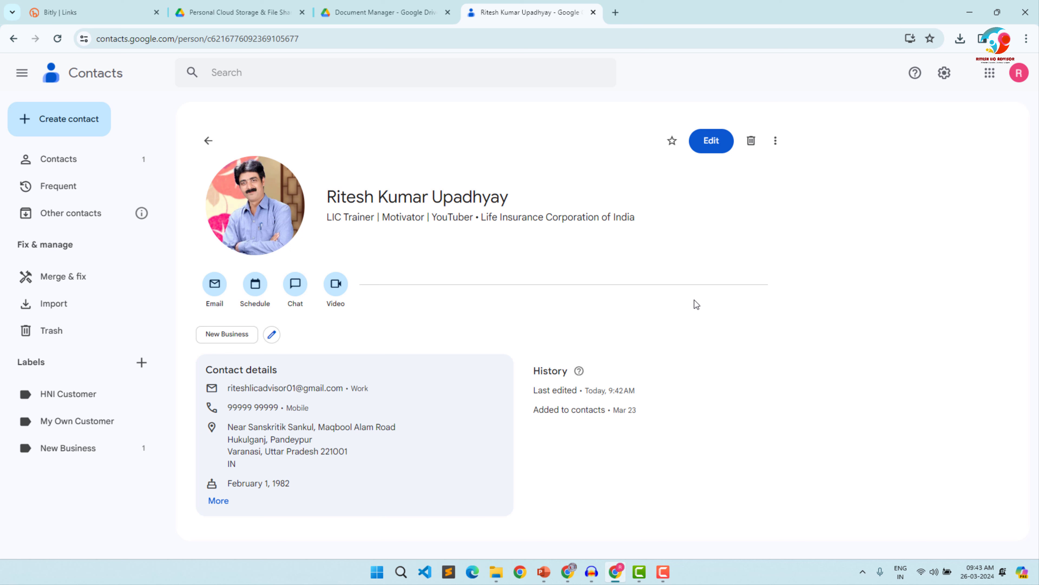
- Expand the contact's full details and copy the short link from the saved note
left_click(217, 501)
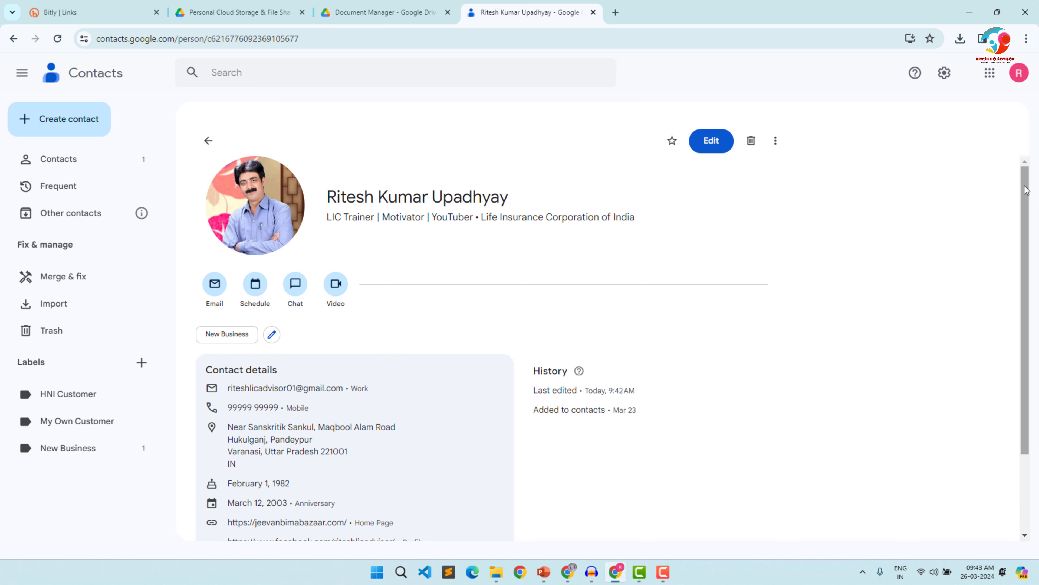
left_click_drag(1026, 190, 1023, 313)
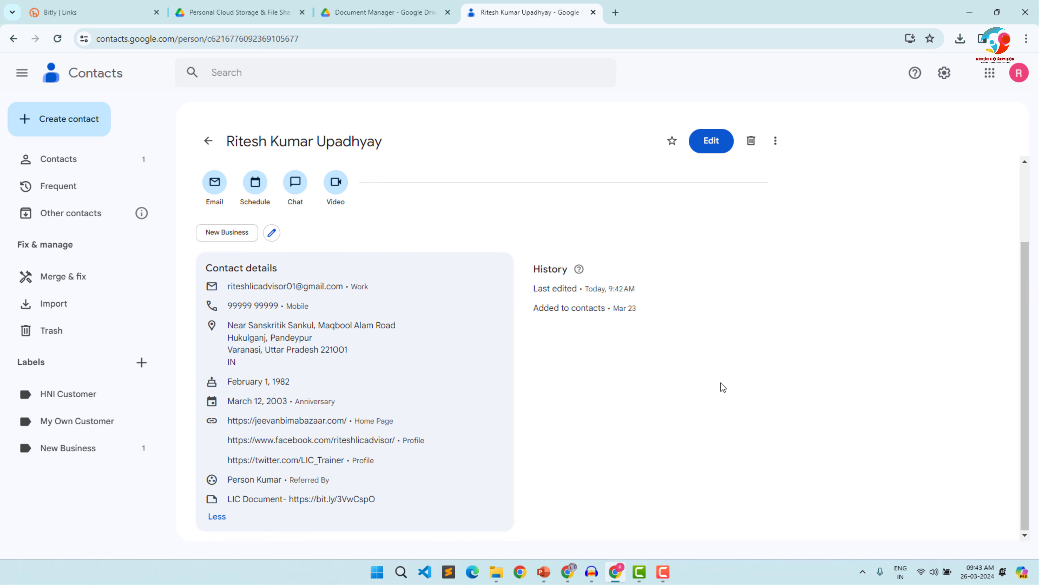
double_click(321, 499)
left_click_drag(289, 498, 380, 502)
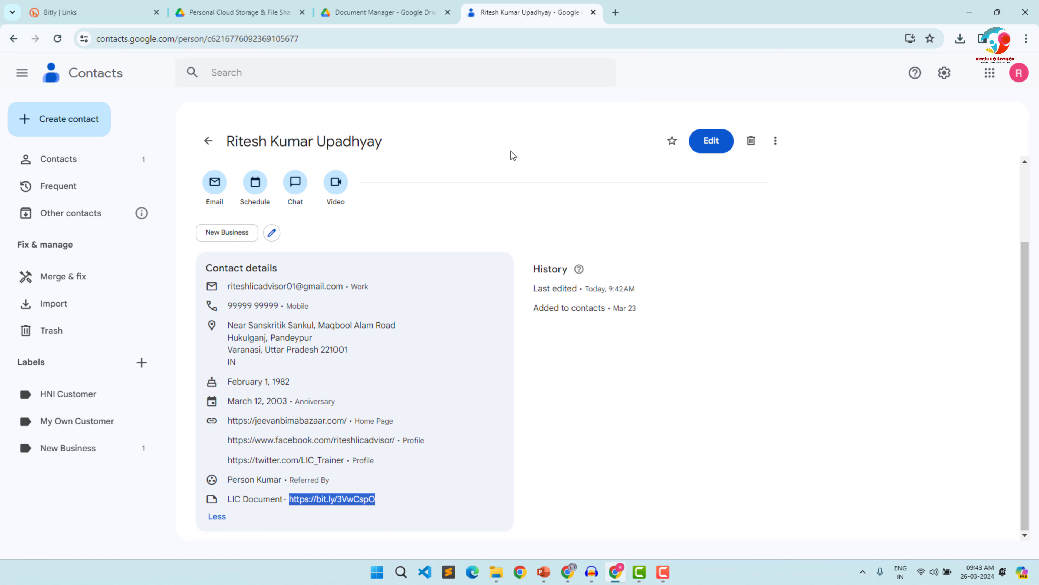
- Open the copied short link in a new browser tab to check the client's Drive folder, and return to the contact
left_click(615, 13)
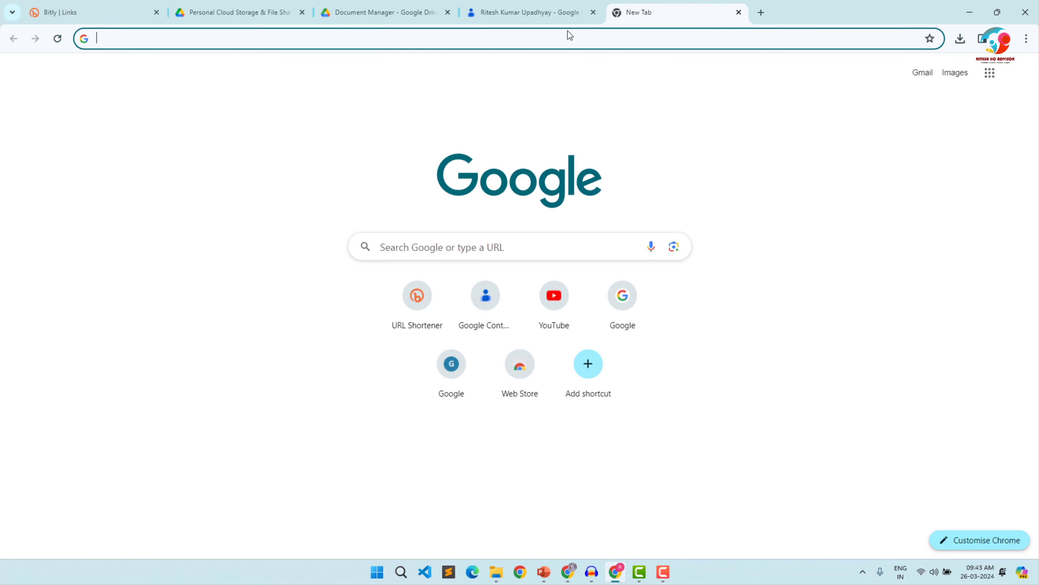
key("ctrl+v")
key("Return")
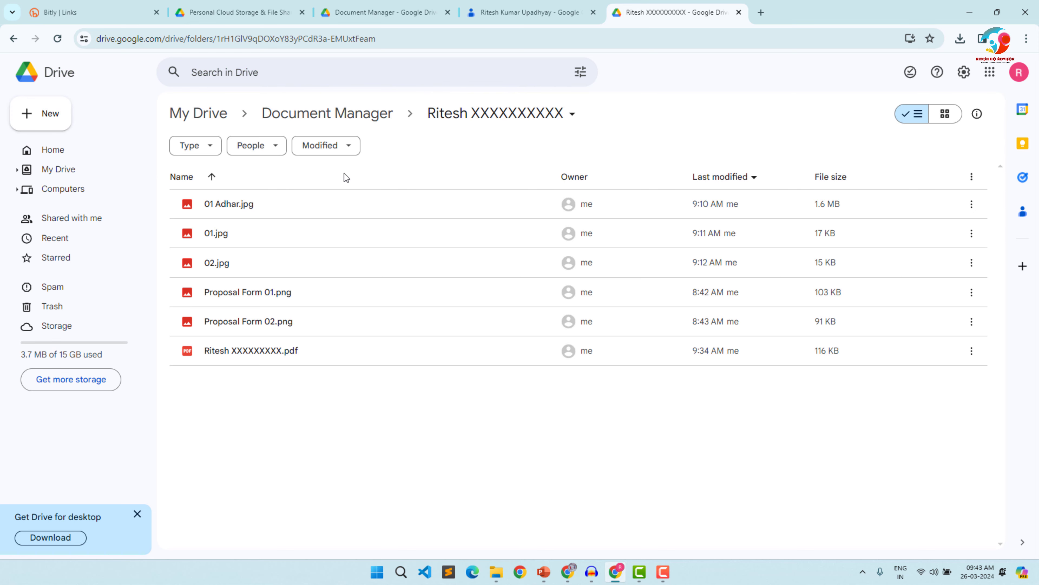
left_click(529, 5)
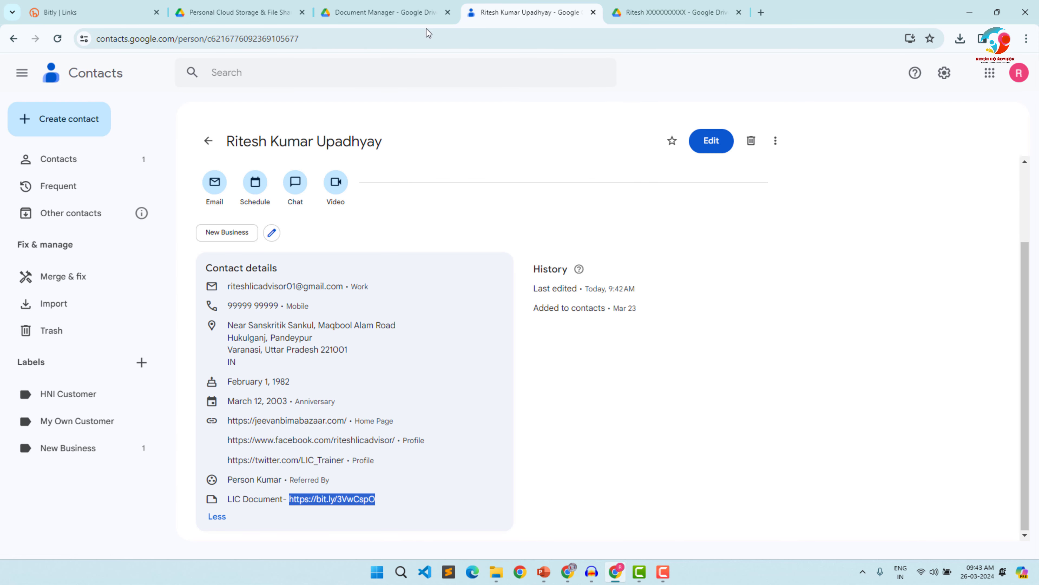